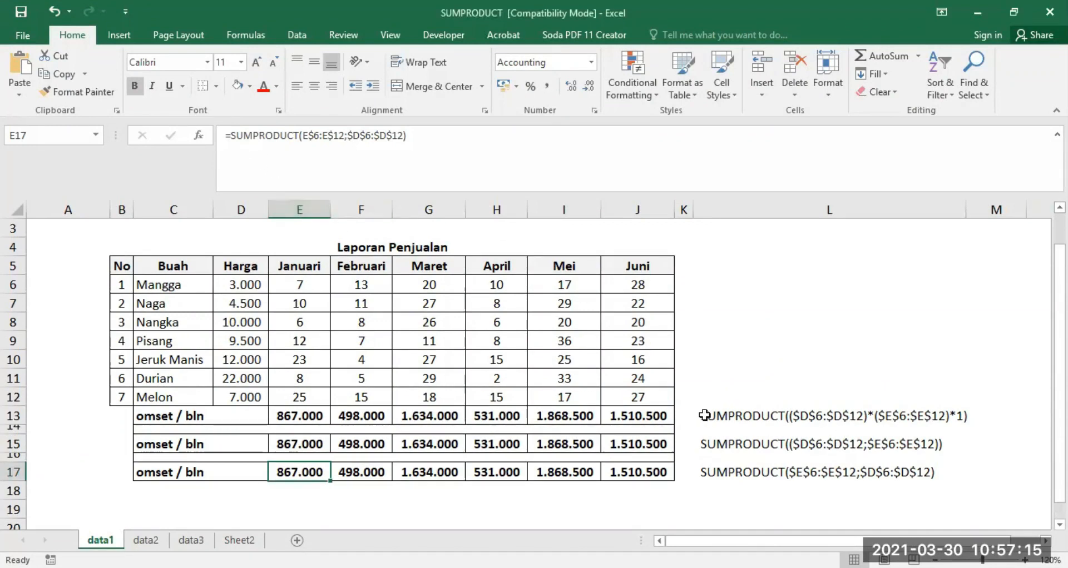
Look through the data2 and data3 sheets, and review the month headings and sales quantities in E5:J12 on data1
click(147, 539)
key(ctrl+Page_Down)
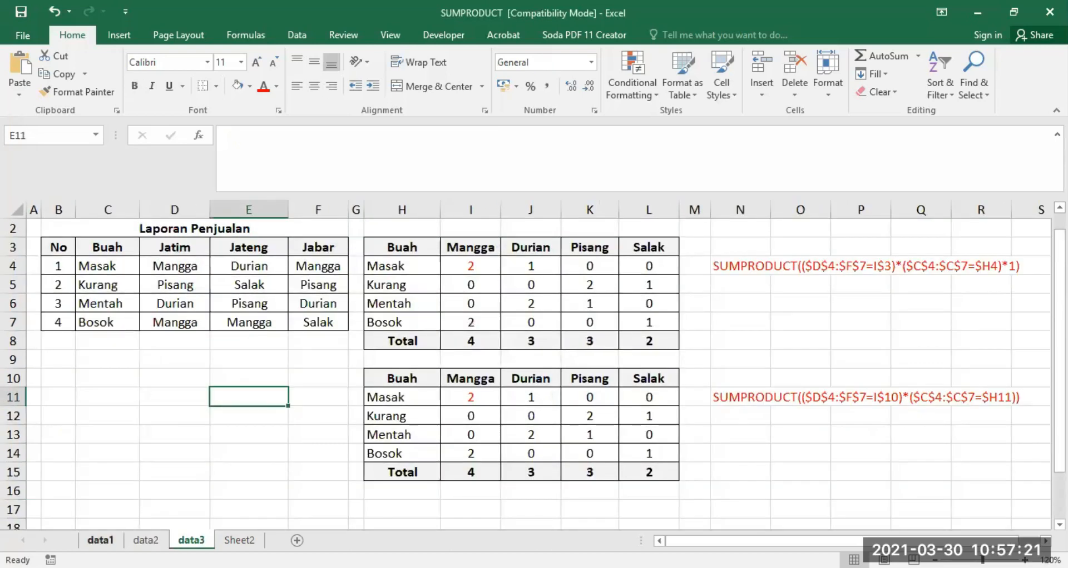
click(101, 541)
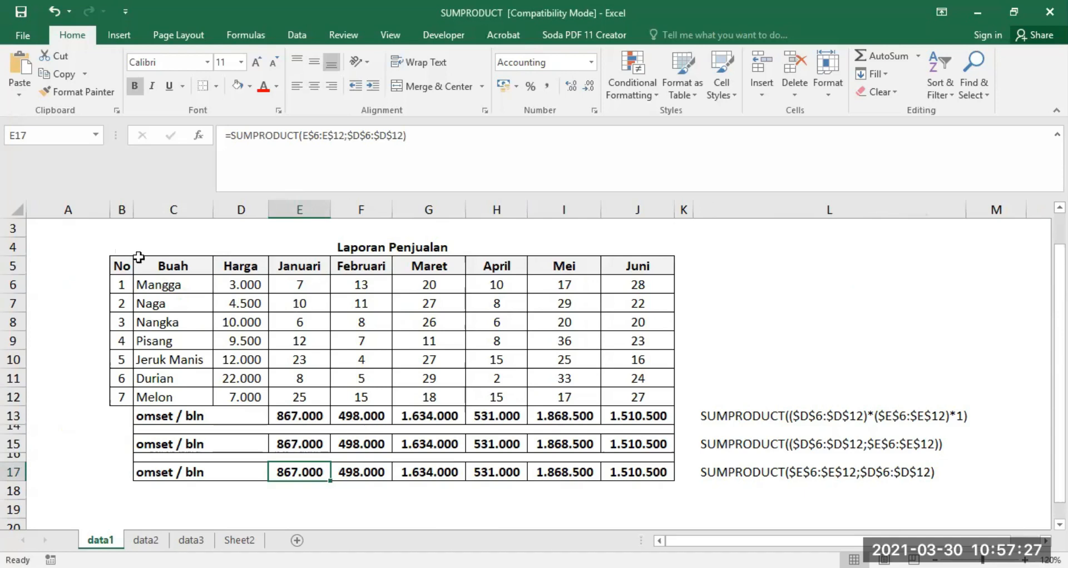
drag(285, 267, 632, 267)
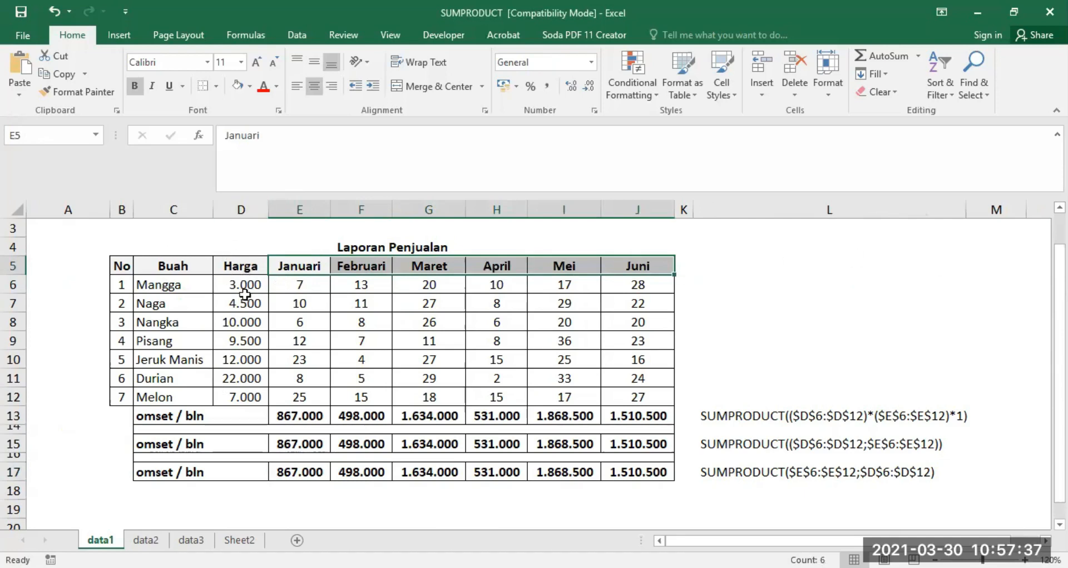
drag(290, 288, 639, 400)
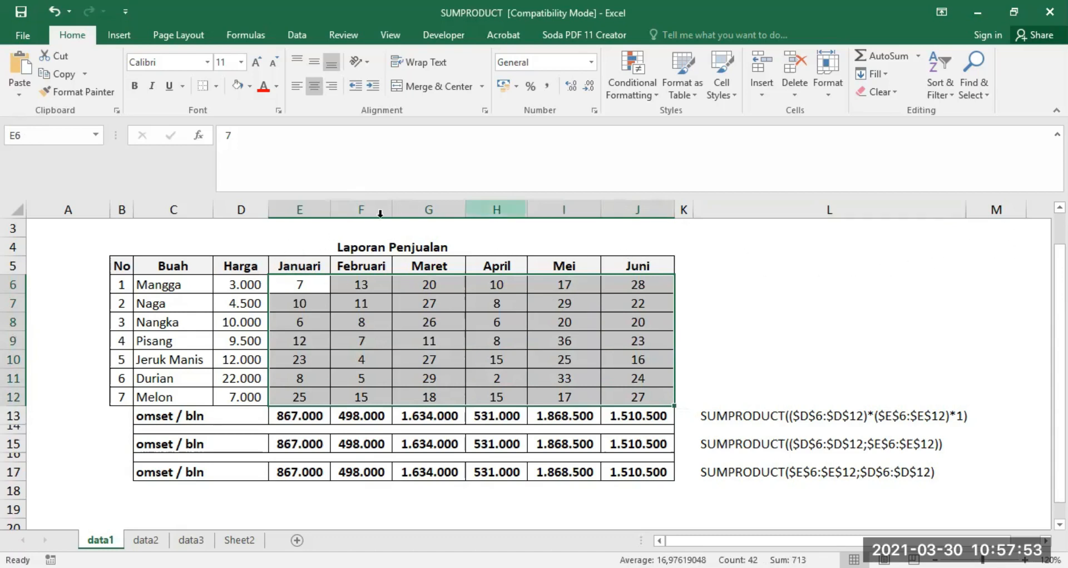
Try inserting a blank helper column between Januari and Februari
click(345, 208)
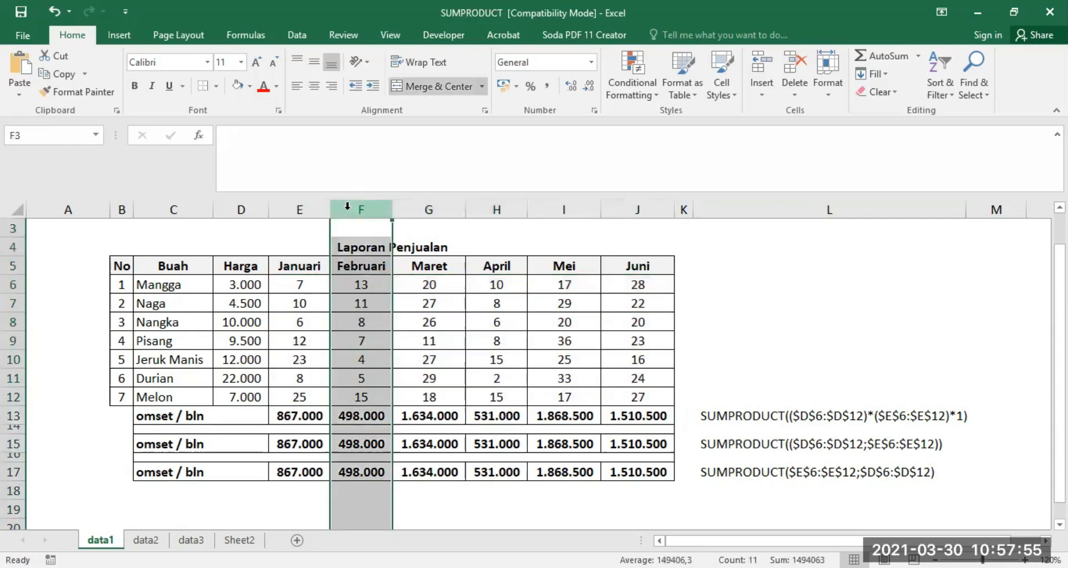
right_click(349, 211)
click(369, 320)
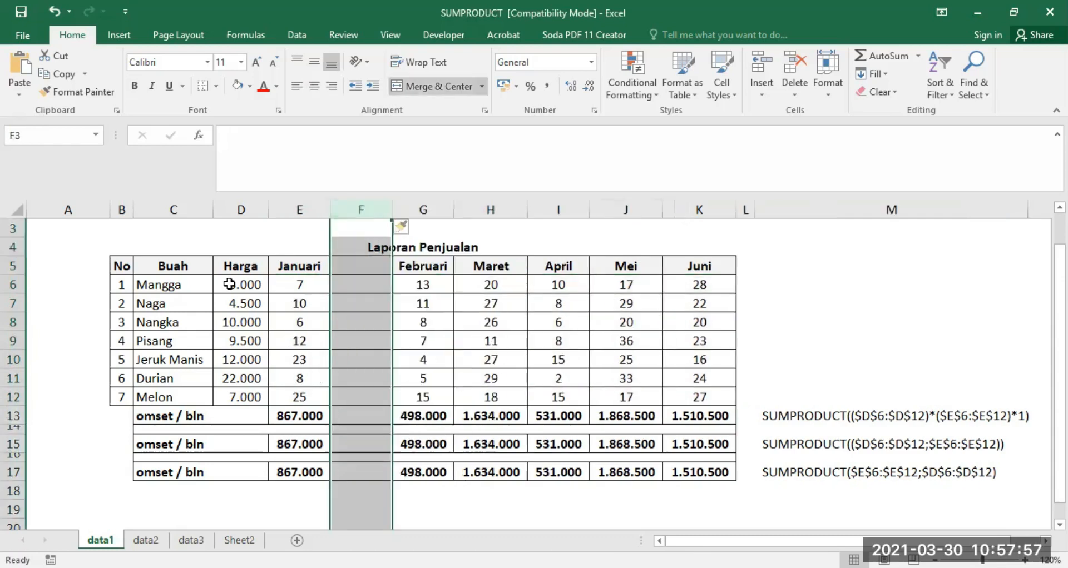
click(240, 285)
click(296, 283)
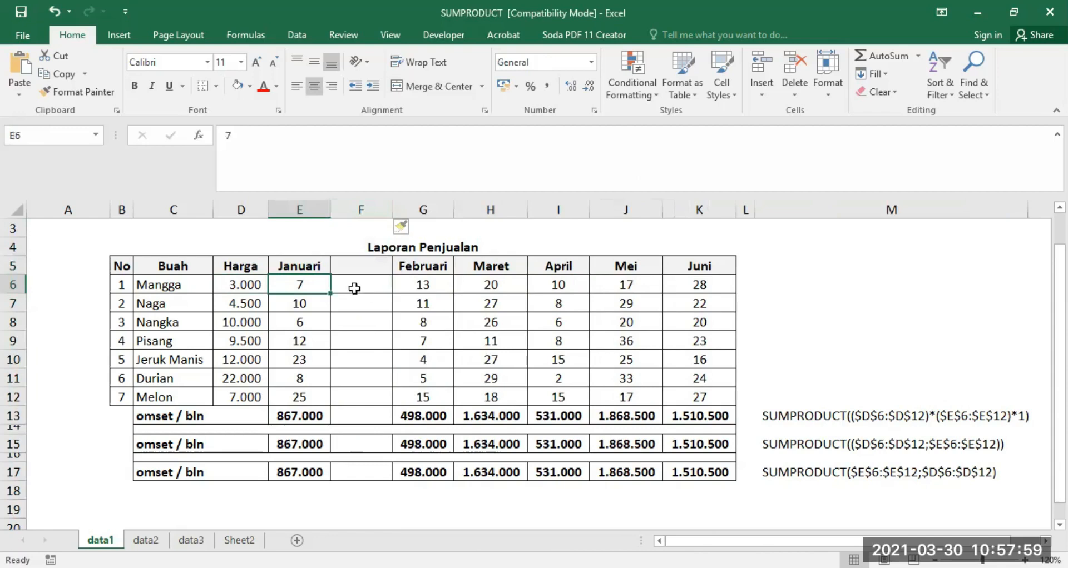
click(354, 288)
Try inserting another blank helper column between Februari and Maret
click(482, 206)
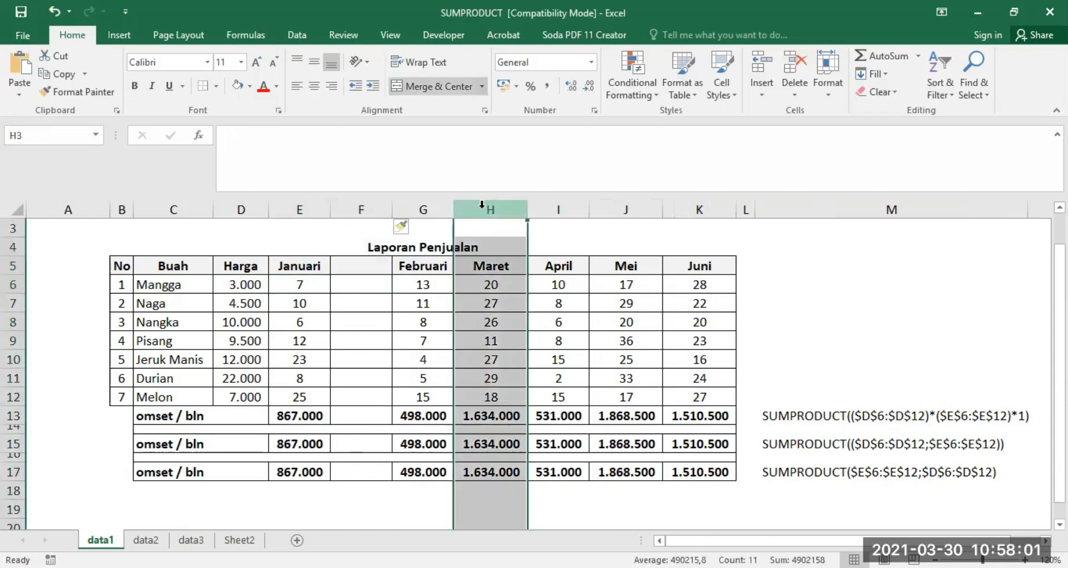
right_click(481, 205)
click(515, 320)
click(240, 283)
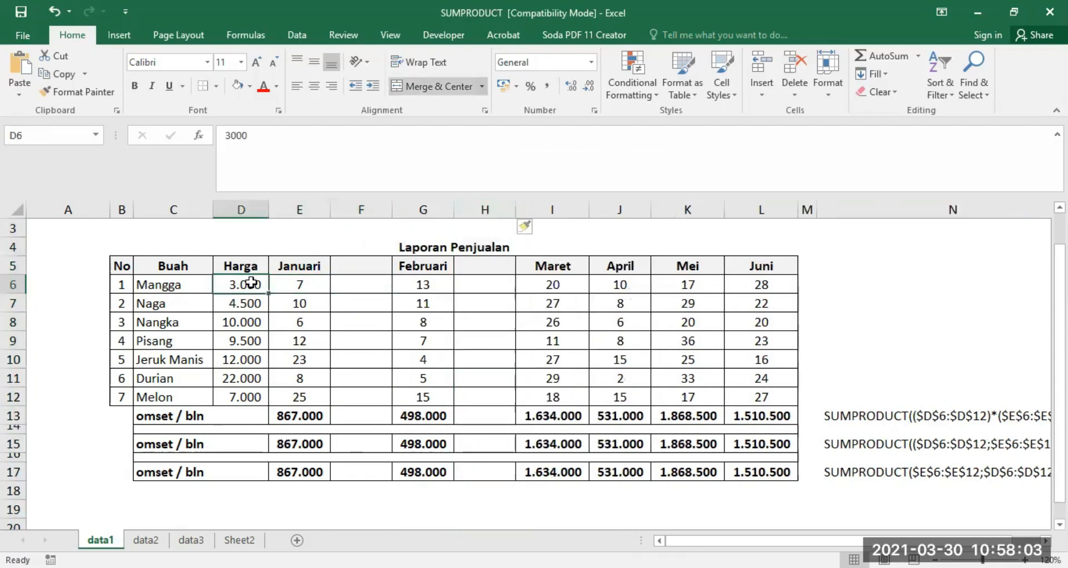
click(428, 283)
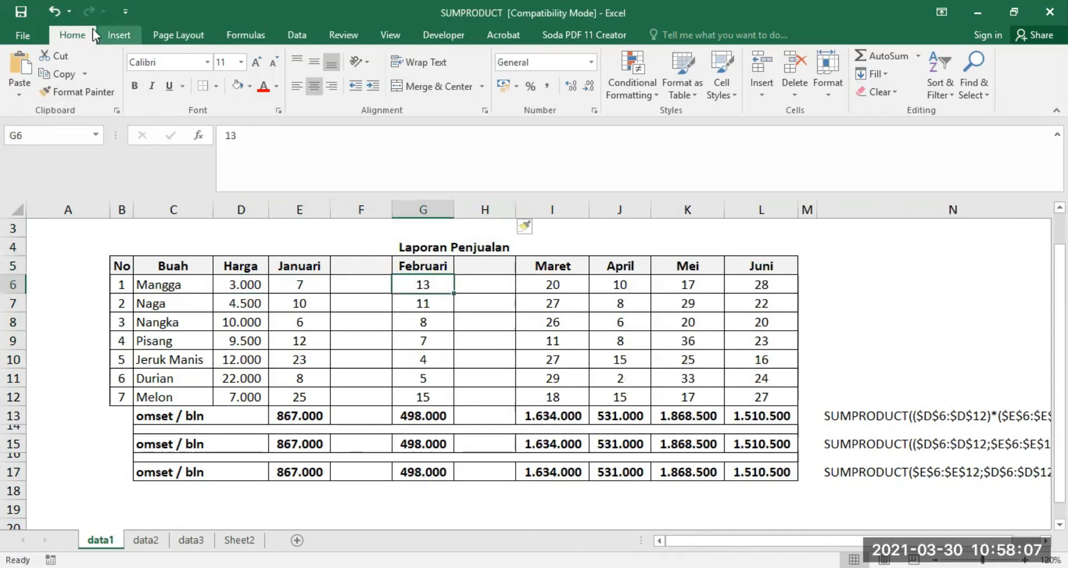
Undo both column insertions and move the selection to an empty cell beside the sales table
click(54, 12)
click(54, 12)
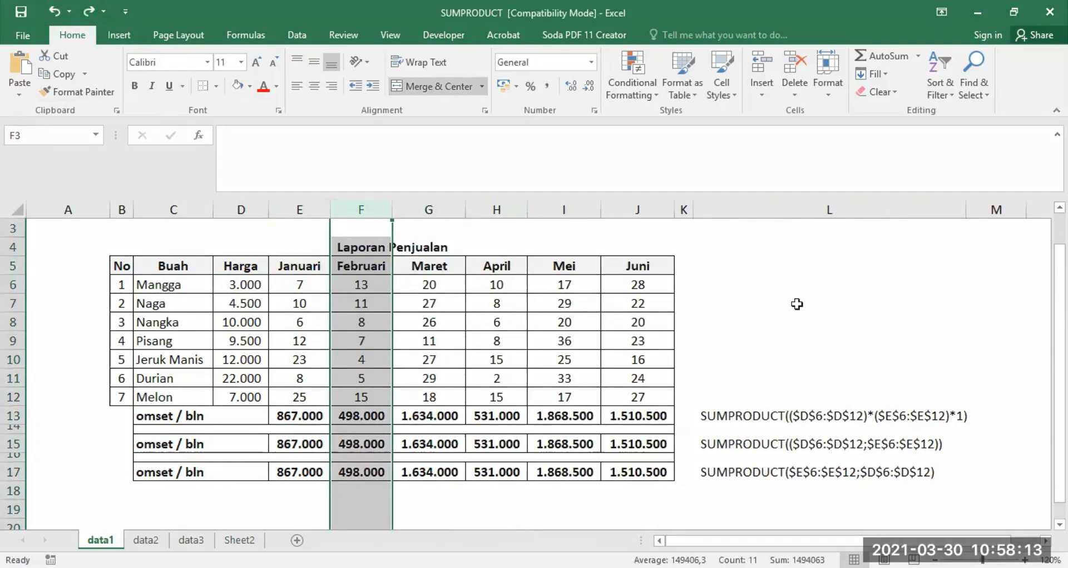
click(781, 293)
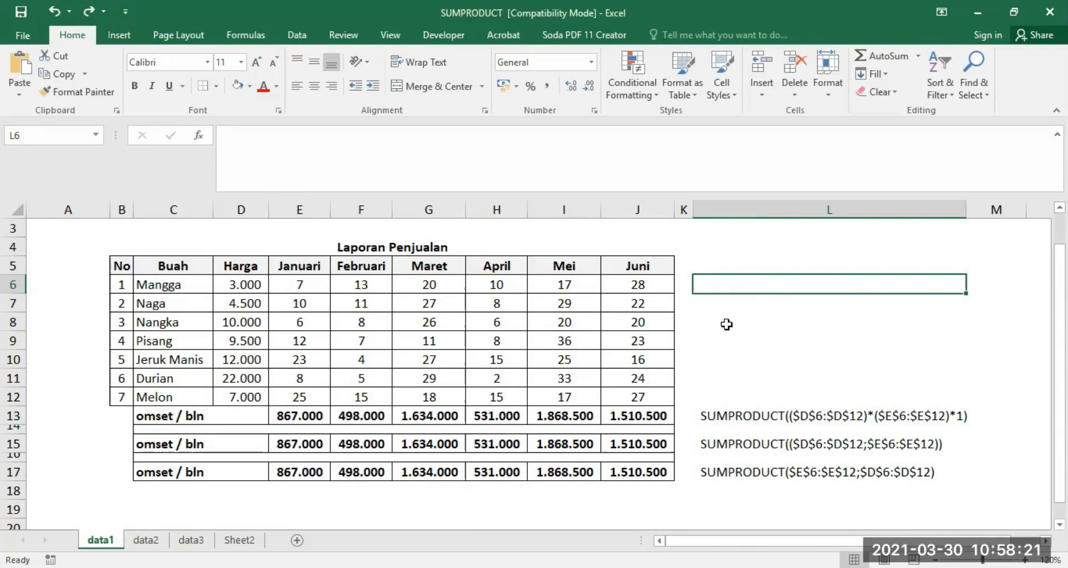
Calculate the Januari revenue in L9 with =SUMPRODUCT(($D$6:$D$12)*($E$6:$E$12)*1), using absolute references
click(295, 413)
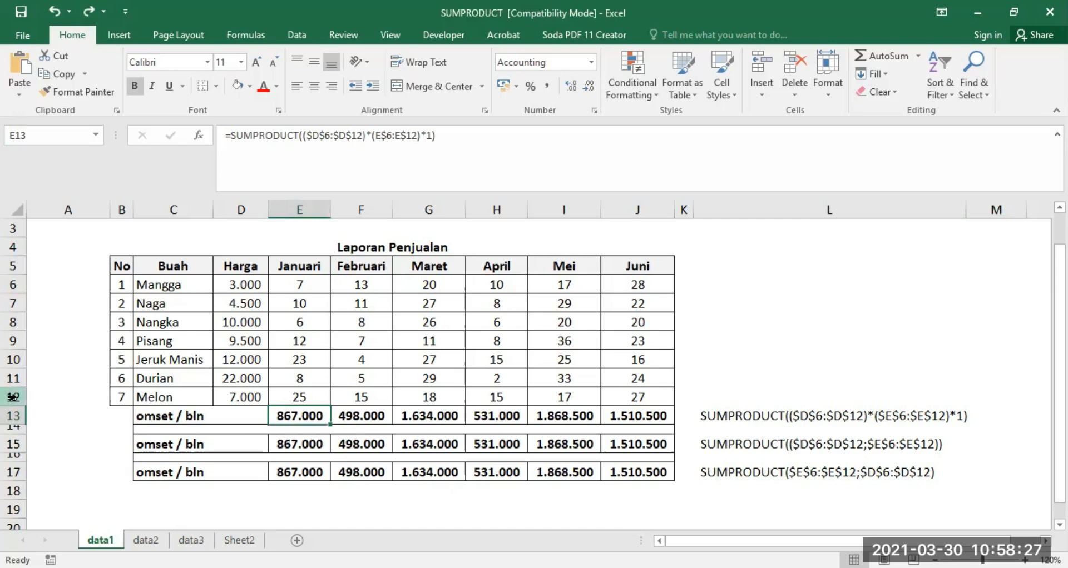
click(722, 336)
text(=s)
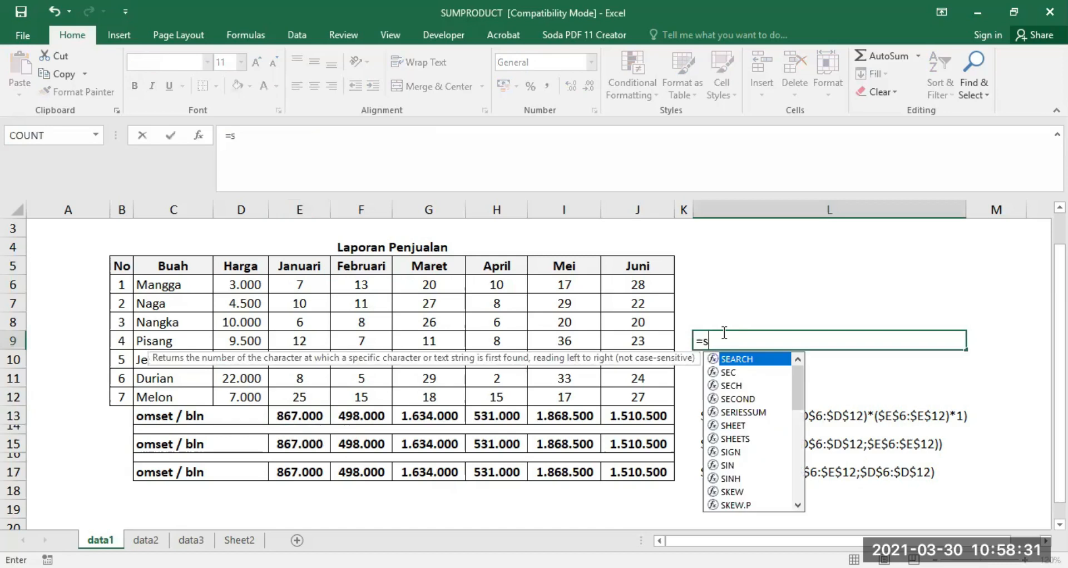
text(um)
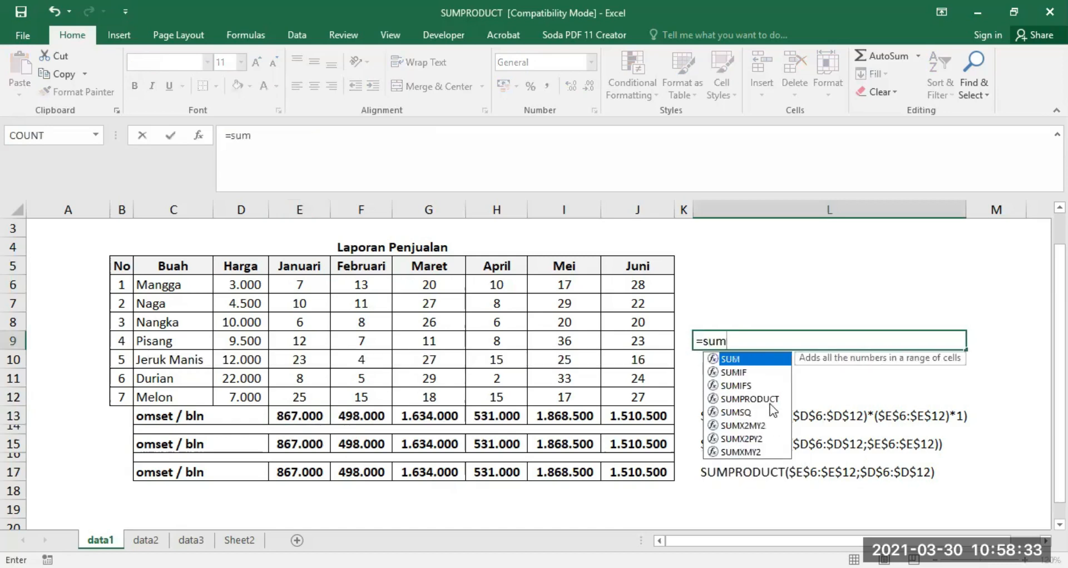
click(756, 399)
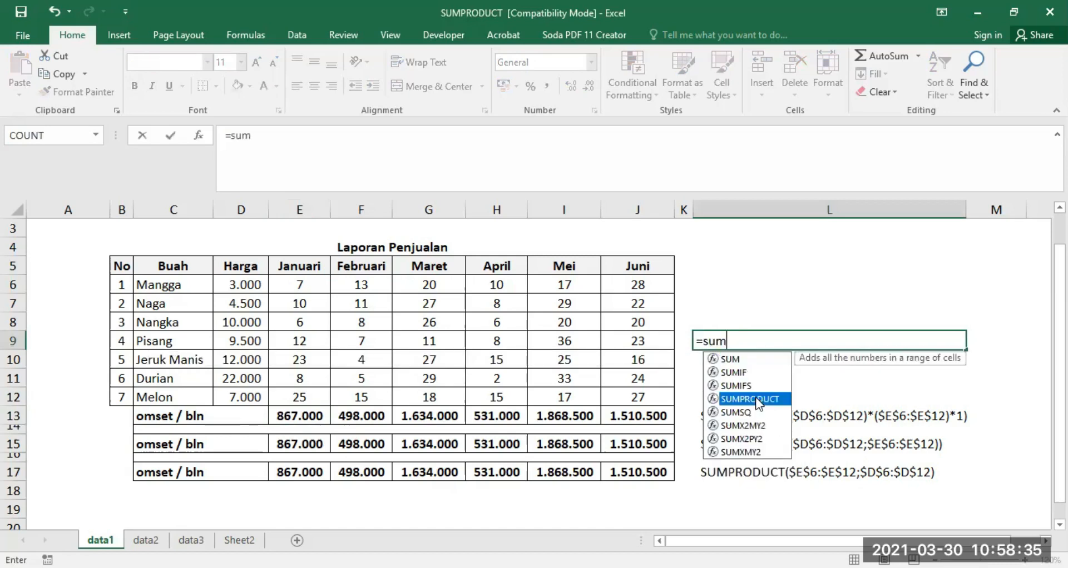
double_click(754, 399)
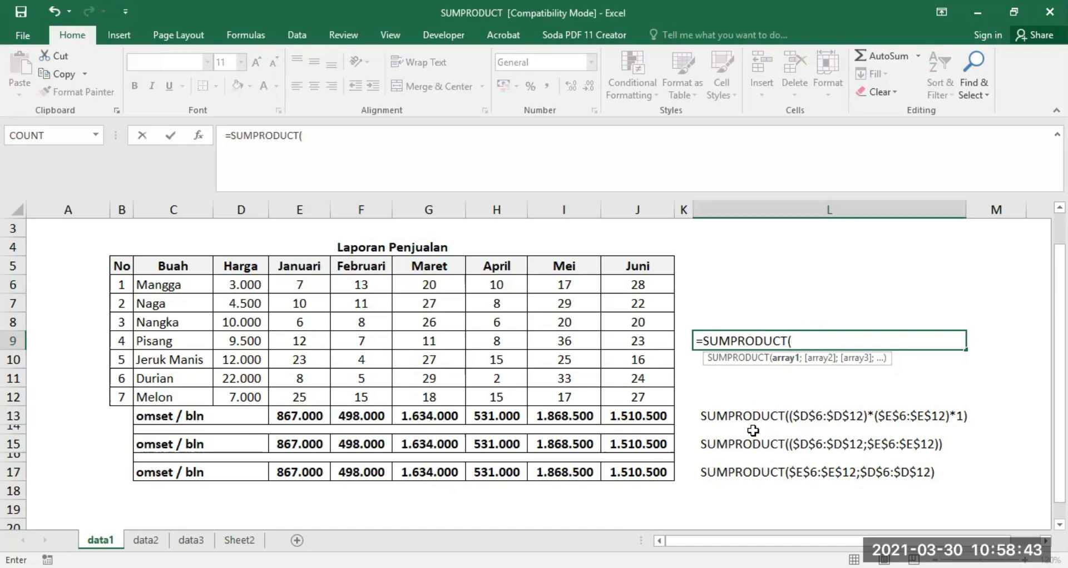
text(()
drag(239, 282, 238, 392)
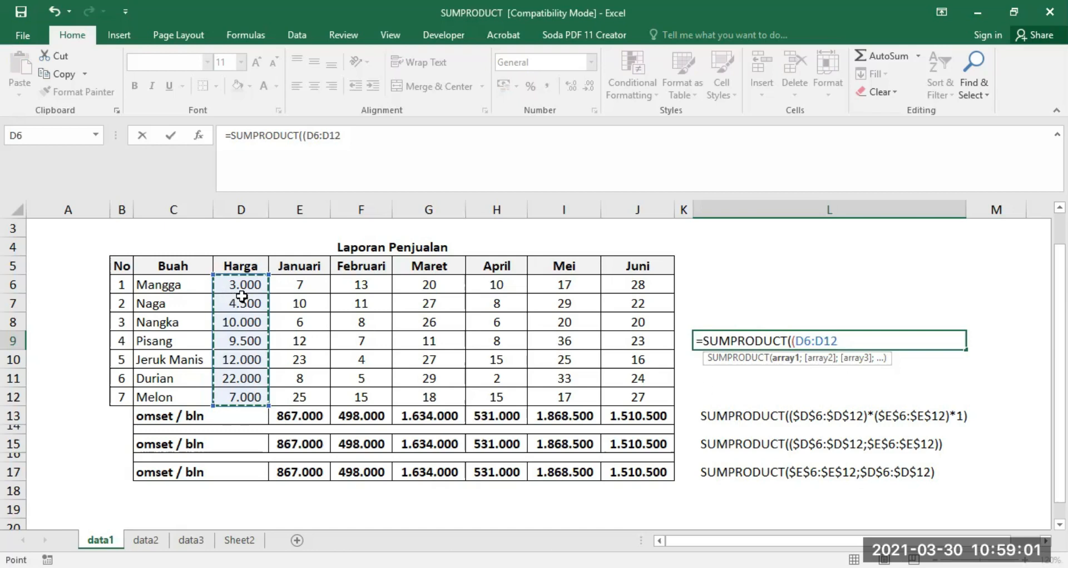
key(F4)
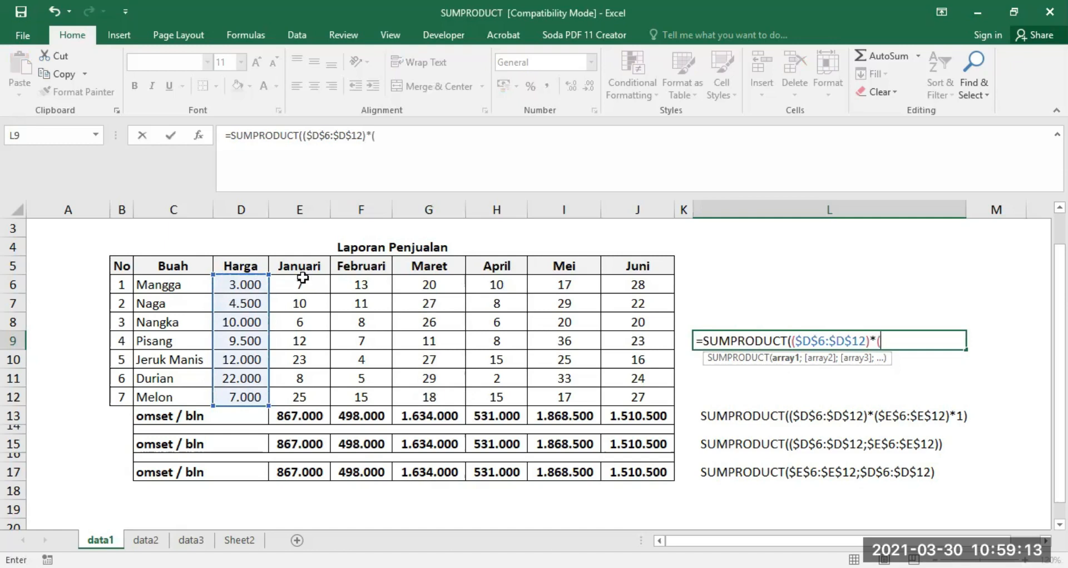
drag(302, 278, 300, 398)
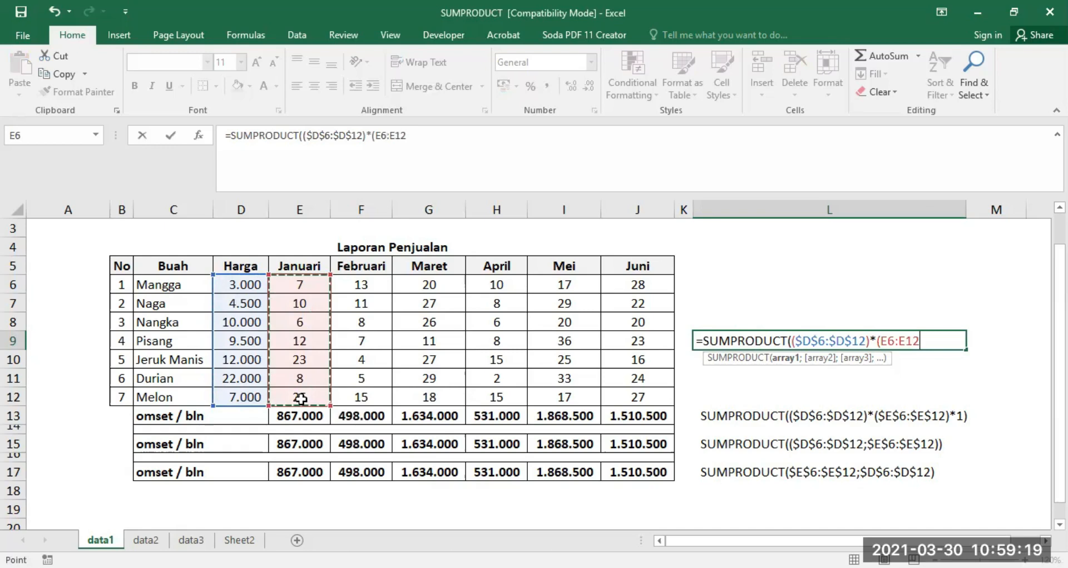
key(F4)
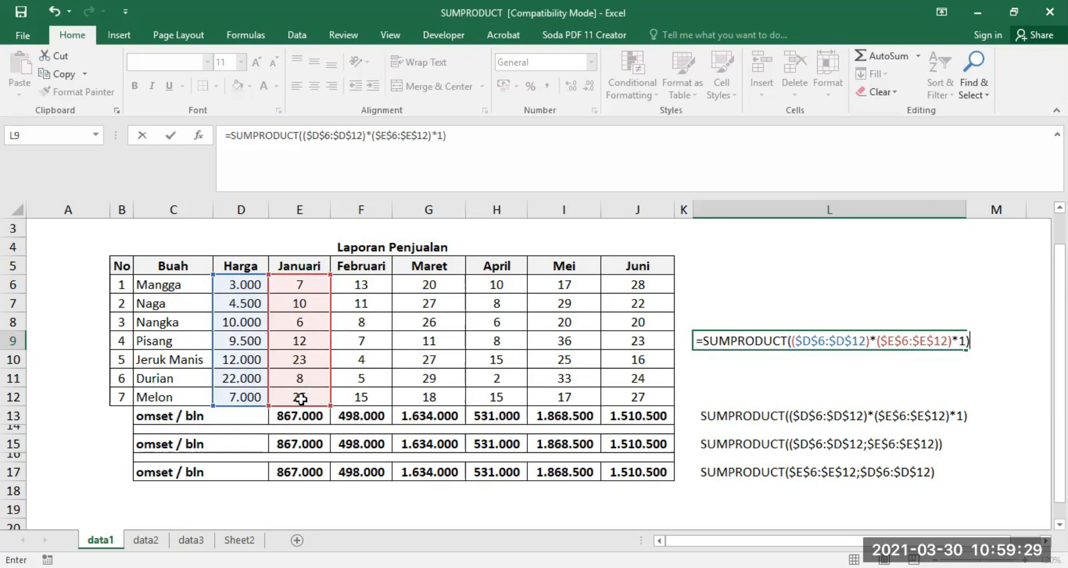
key(Return)
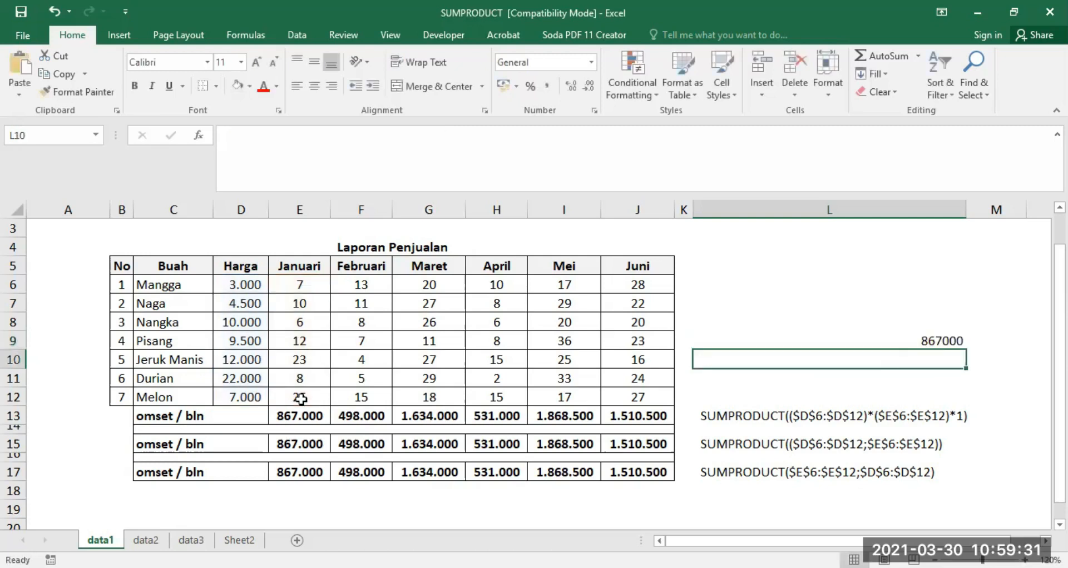
click(932, 341)
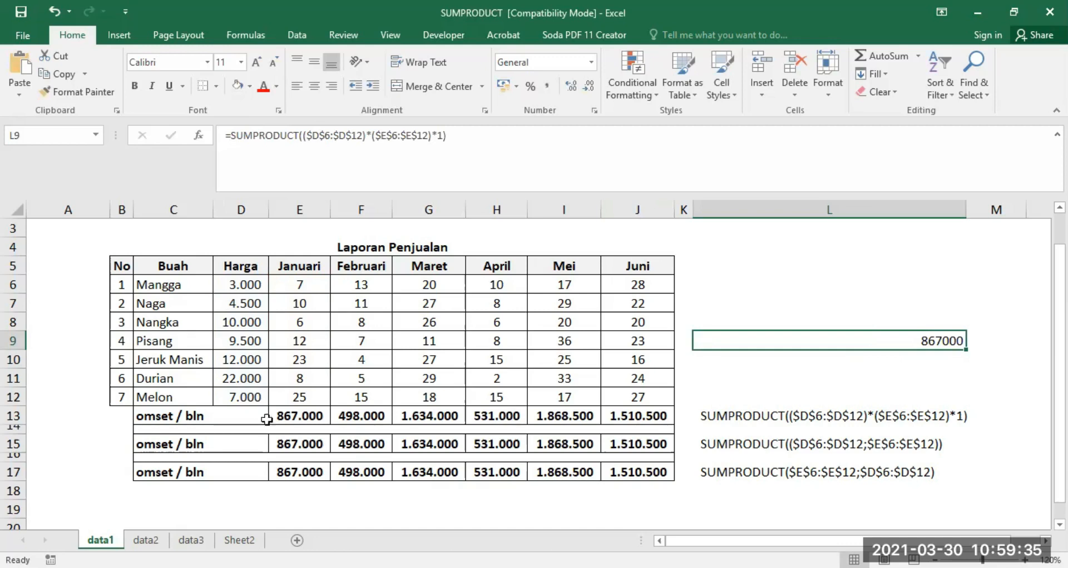
Colour the Januari omset / bln total in E13 and its formula text in L13 red
click(292, 414)
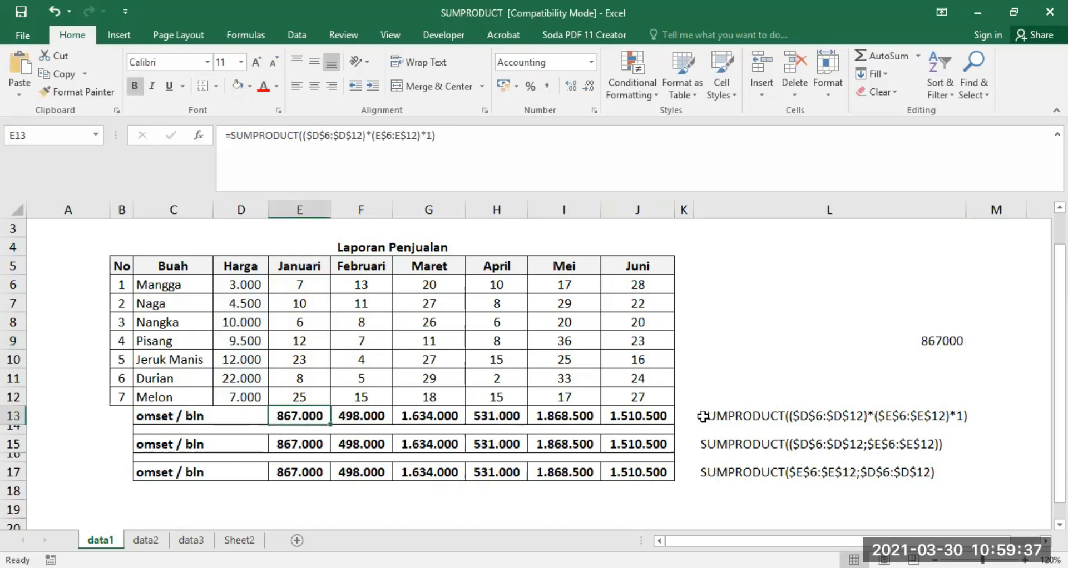
click(268, 81)
click(706, 417)
click(264, 86)
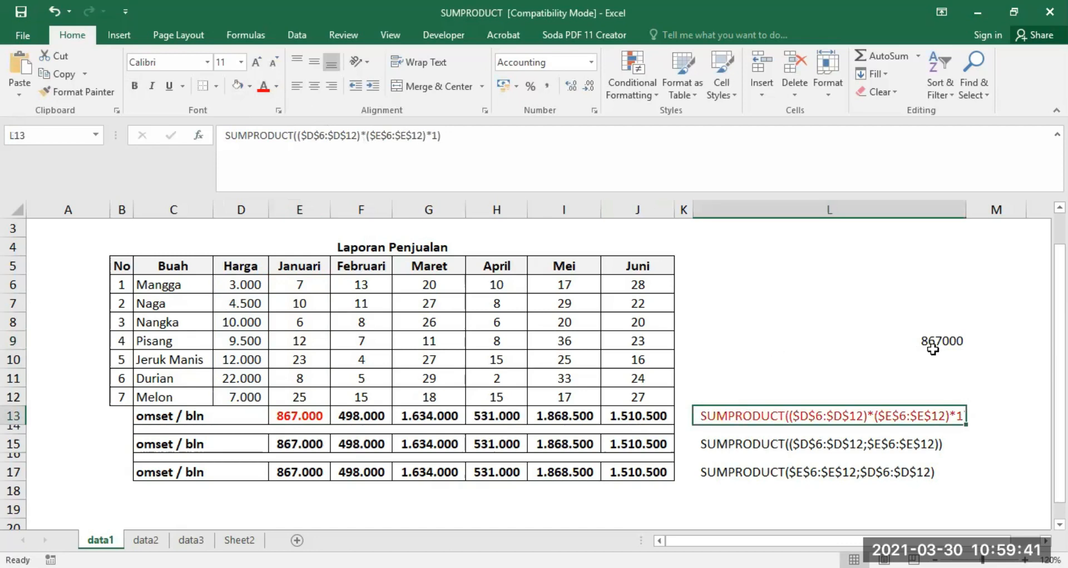
Clear the practice SUMPRODUCT formula from L9
click(931, 340)
key(Delete)
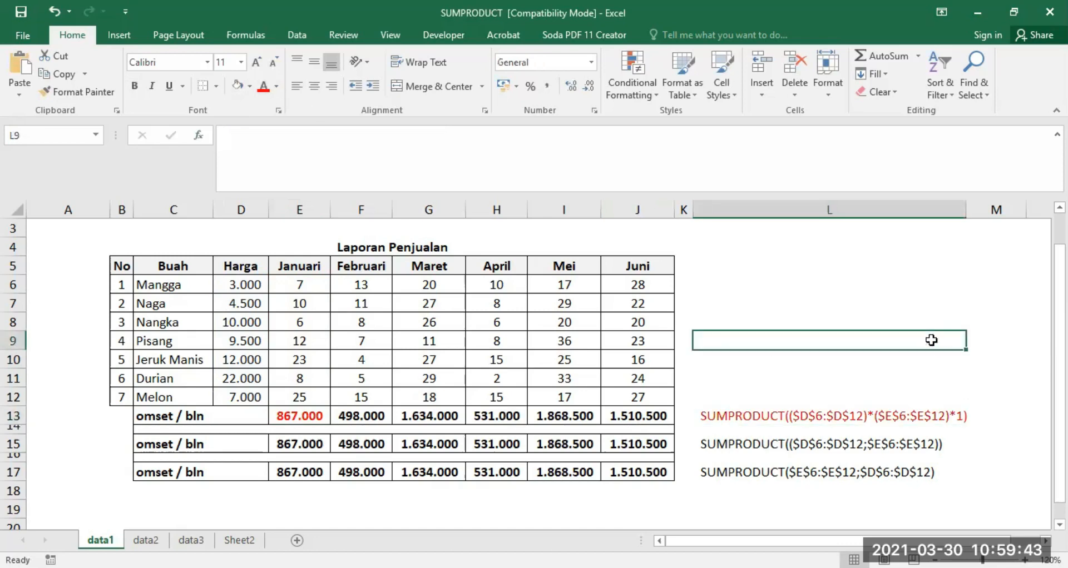
Compare the row 13 omset / bln formulas for Januari, Februari and Maret, matching each to its quantity column and discarding any accidental edit
click(357, 411)
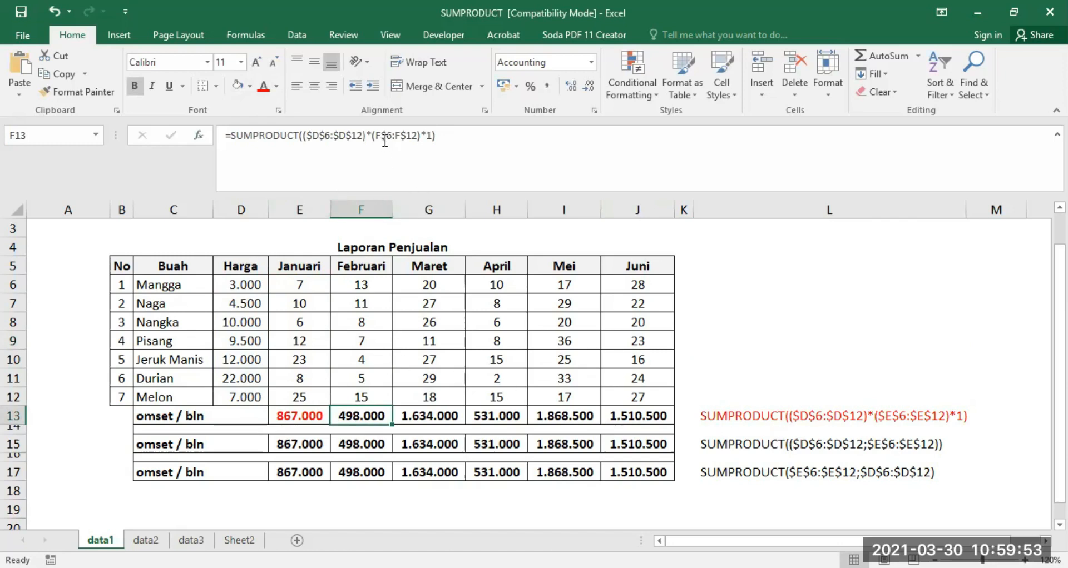
click(285, 418)
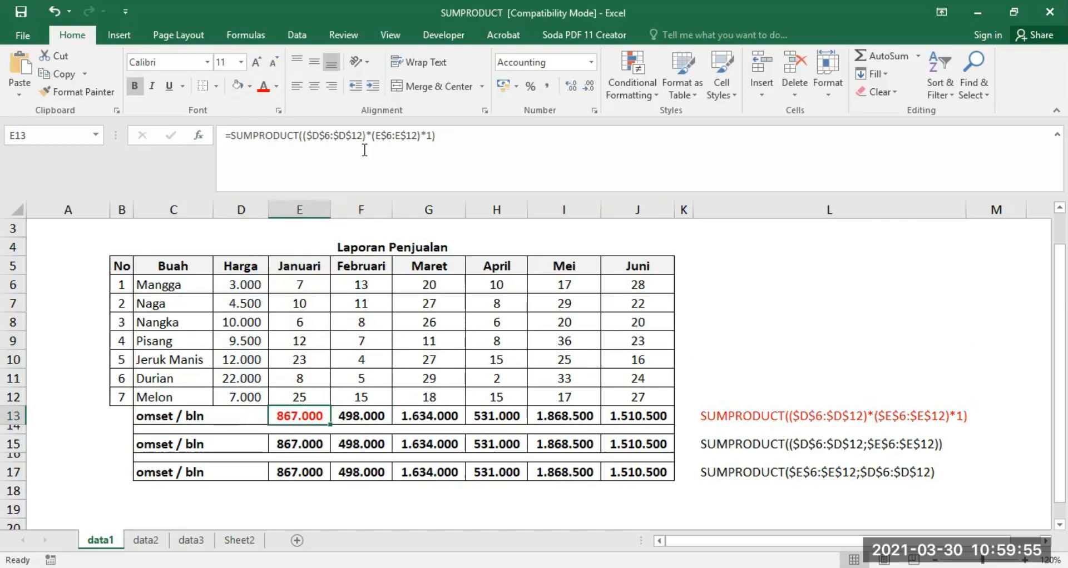
click(316, 210)
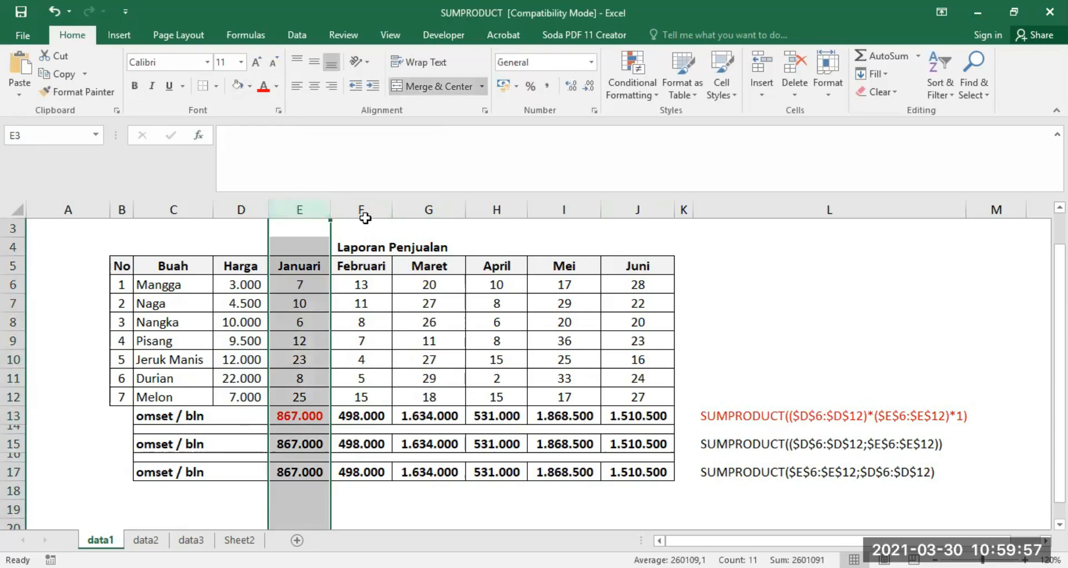
click(362, 266)
drag(357, 281, 361, 397)
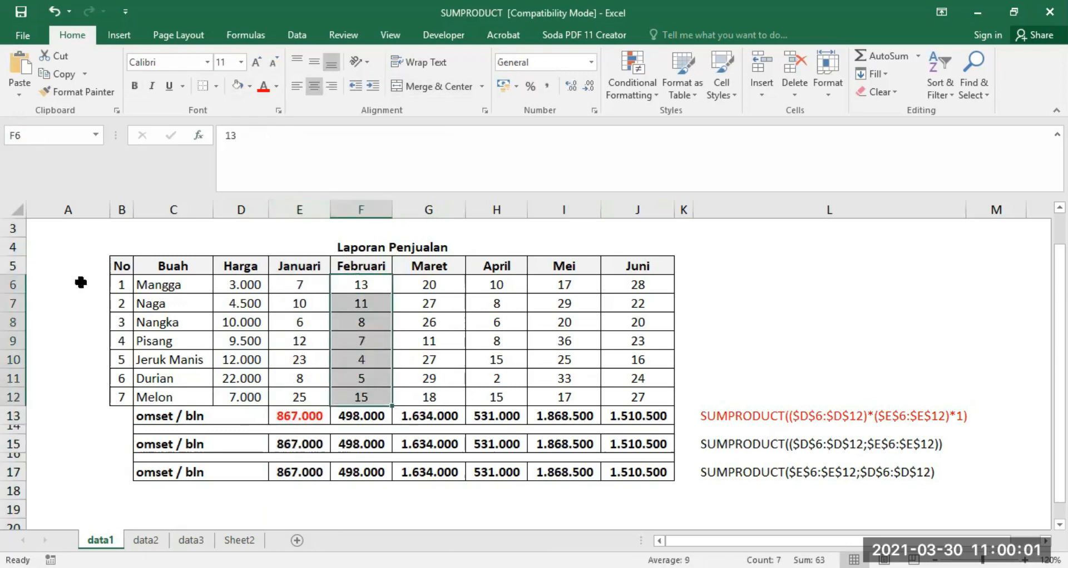
click(352, 417)
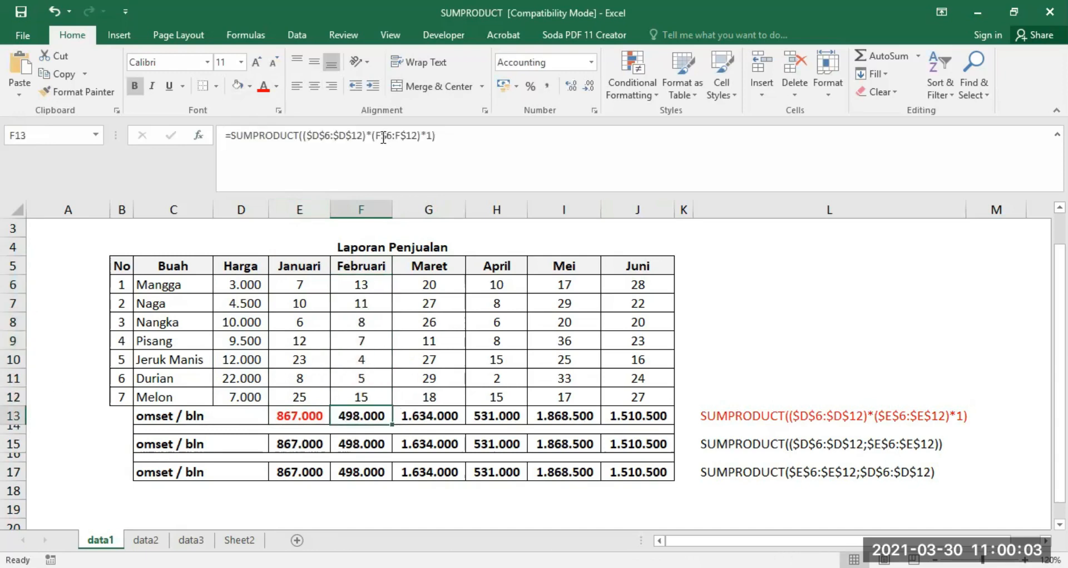
drag(375, 136, 421, 137)
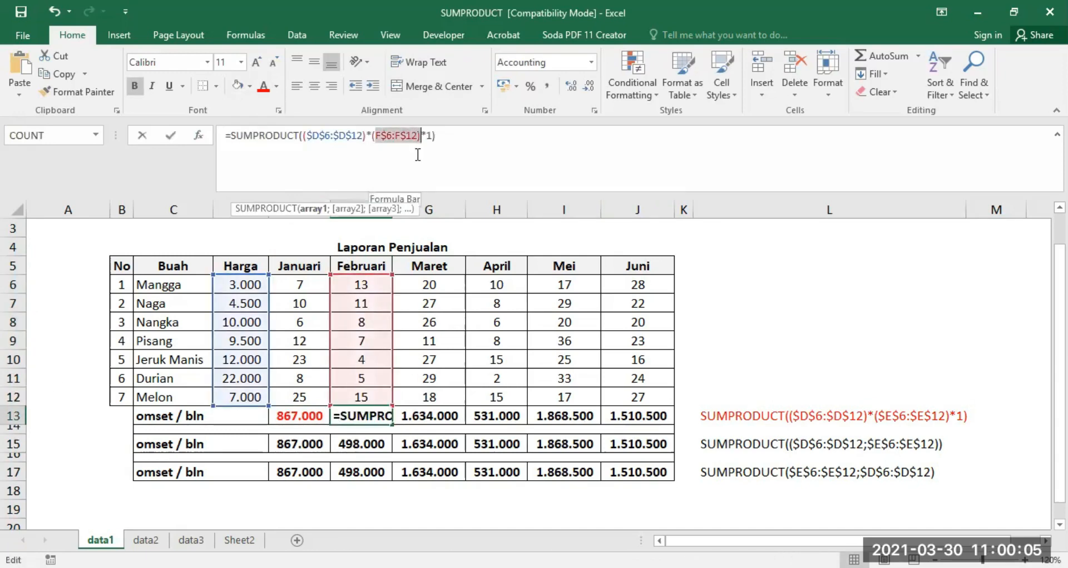
click(432, 417)
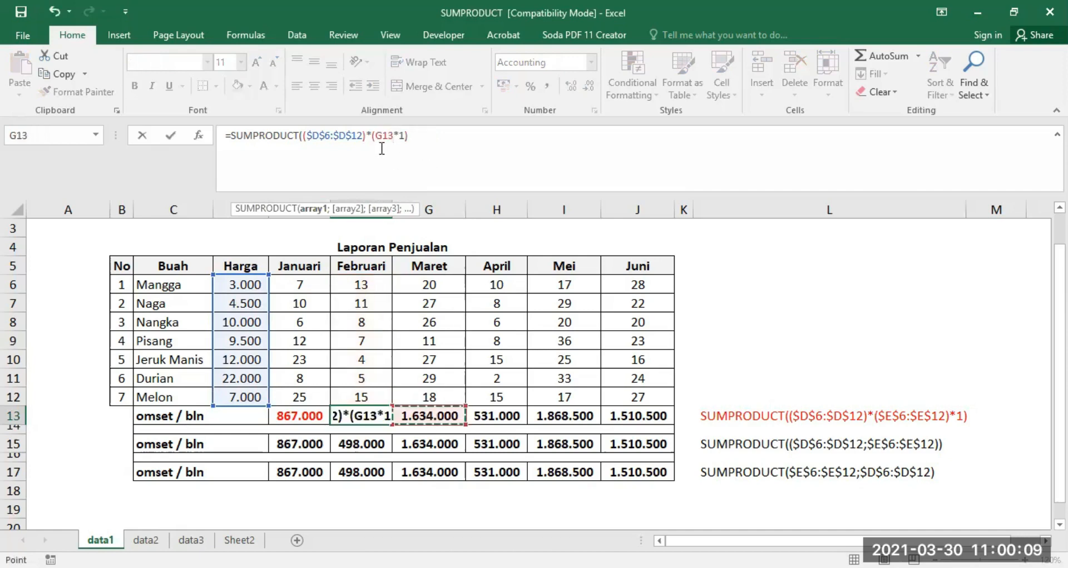
key(Escape)
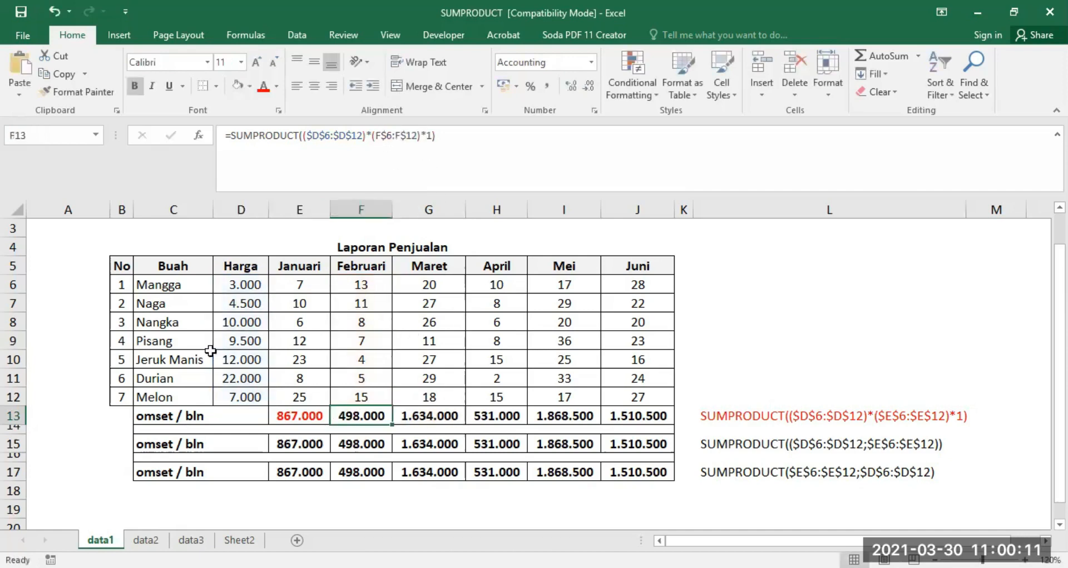
click(414, 421)
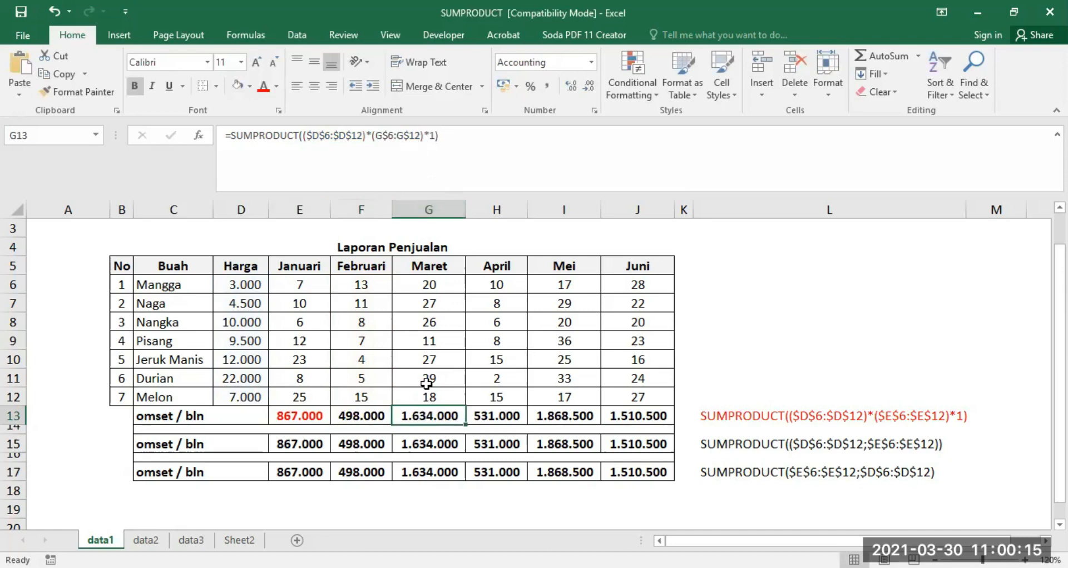
Compare the row 13 omset / bln formulas for Januari and Maret with the Januari variant in E15
click(302, 414)
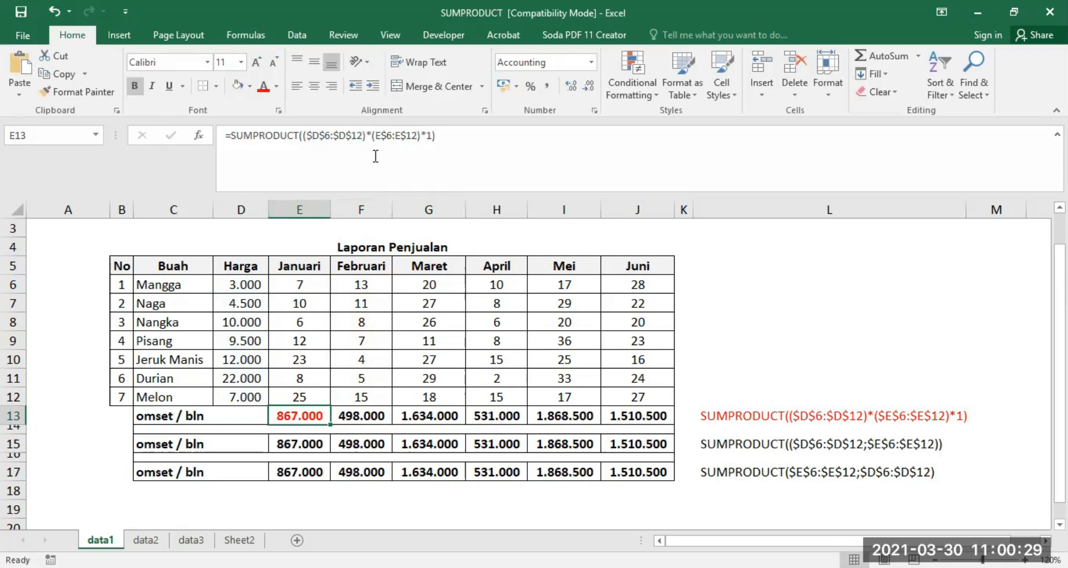
click(426, 414)
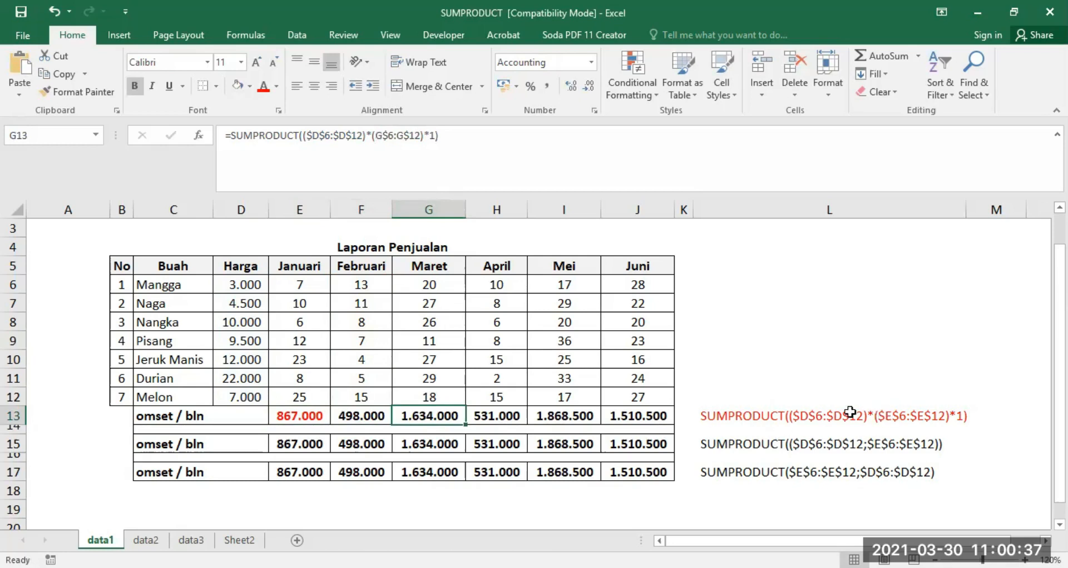
click(292, 446)
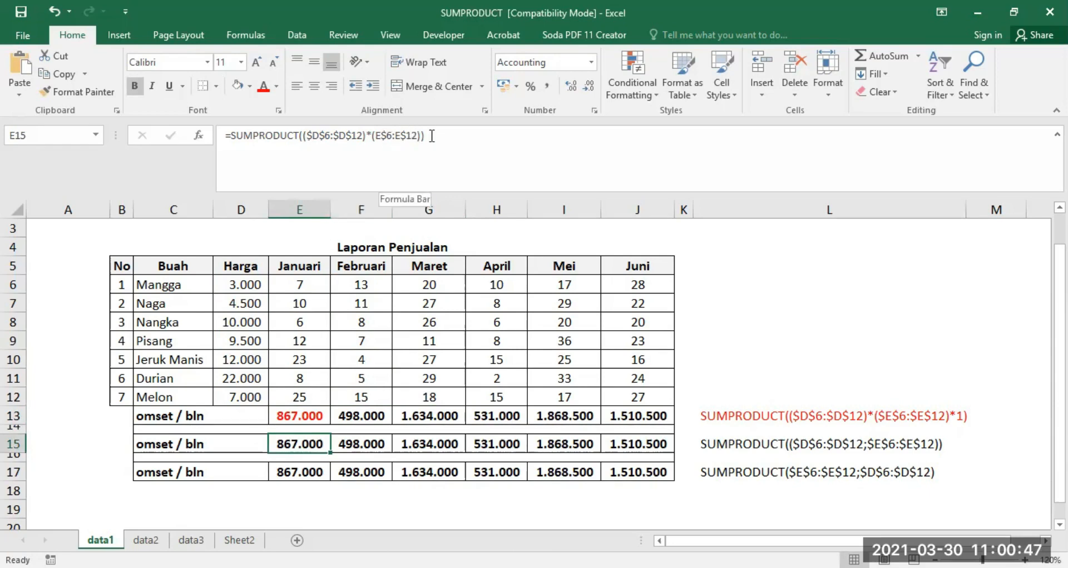
Remove the outer parentheses from the E15 formula, making it =SUMPRODUCT($D$6:$D$12)*(E$6:E$12)
click(299, 135)
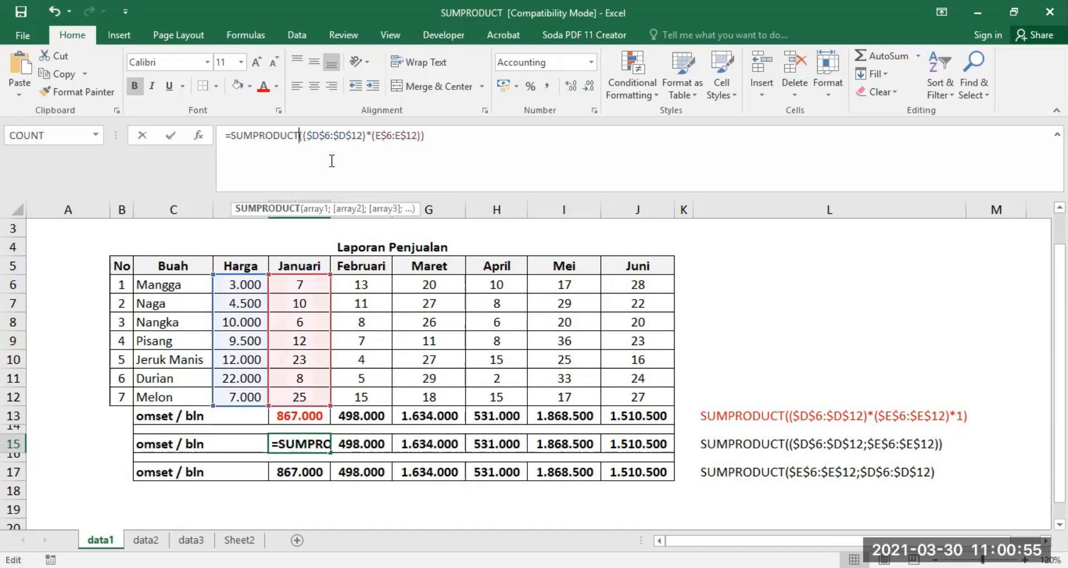
key(Delete)
text(()
key(End)
key(BackSpace)
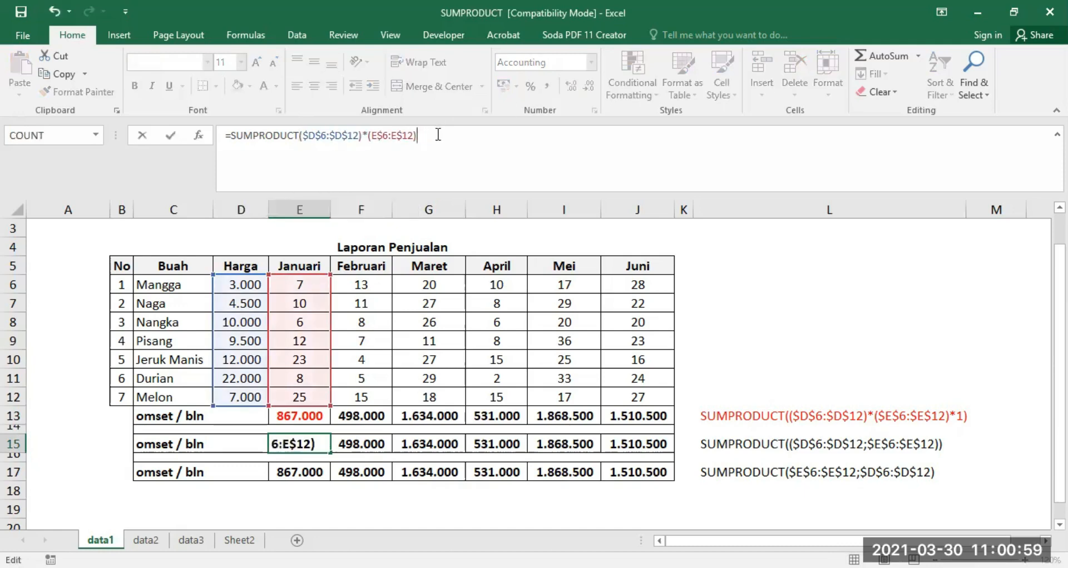
key(Return)
click(306, 446)
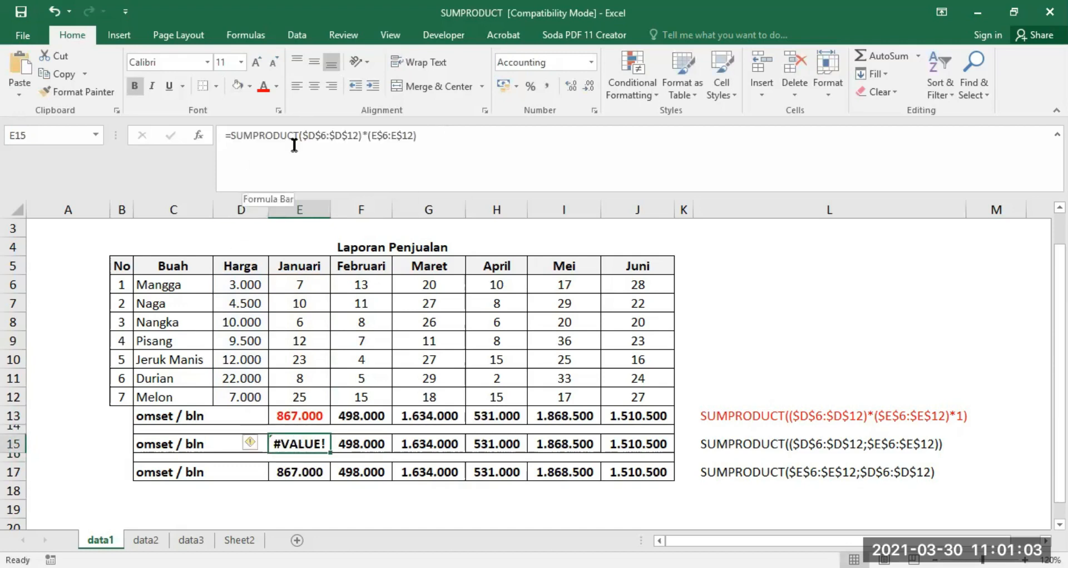
Restore the outer parentheses in E15 so the formula reads =SUMPRODUCT(($D$6:$D$12)*(E$6:E$12))
drag(303, 135, 448, 156)
click(458, 142)
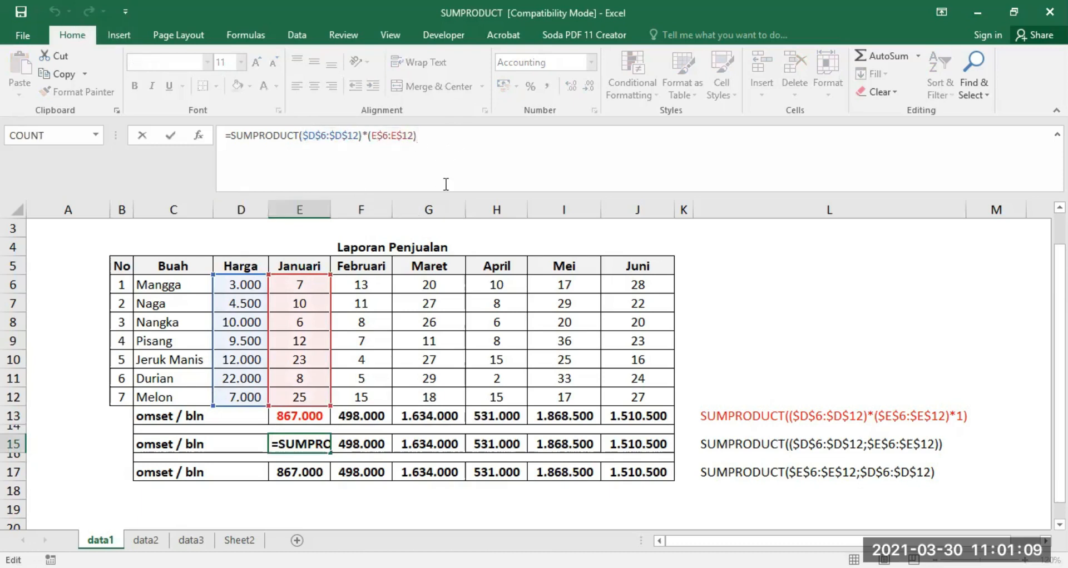
click(303, 139)
text(()
click(433, 132)
text())
key(Return)
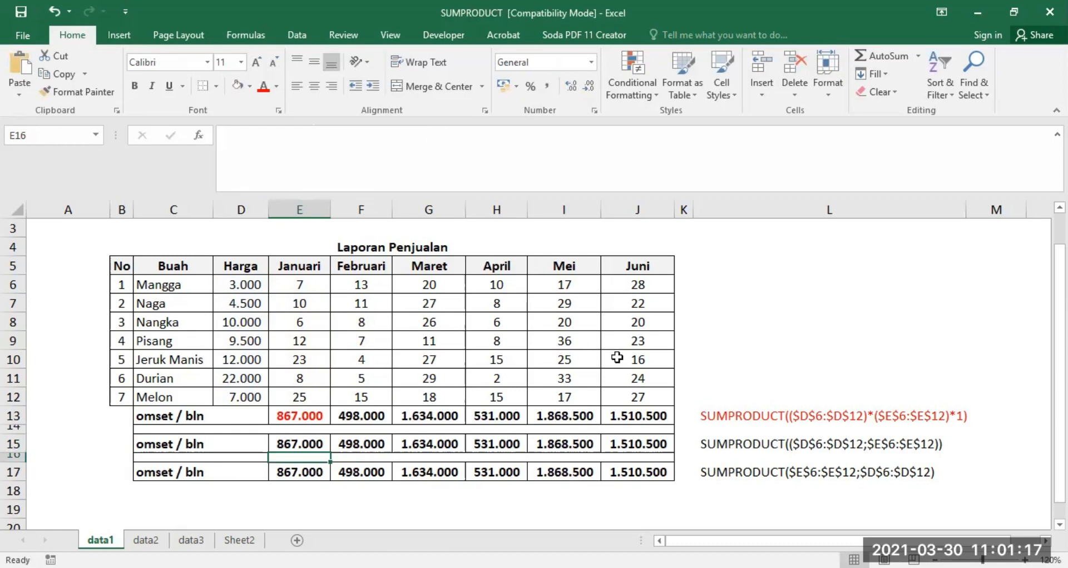
Examine the E17 formula and match its two arrays to the Januari quantities in E6:E12 and the Harga values in D6:D12
click(301, 473)
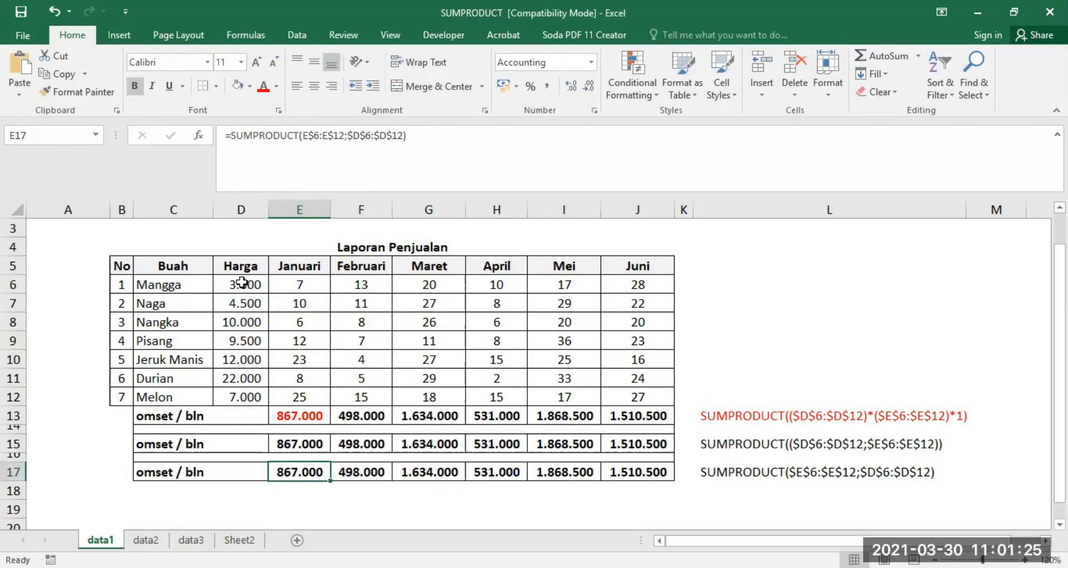
click(302, 281)
drag(302, 281, 299, 396)
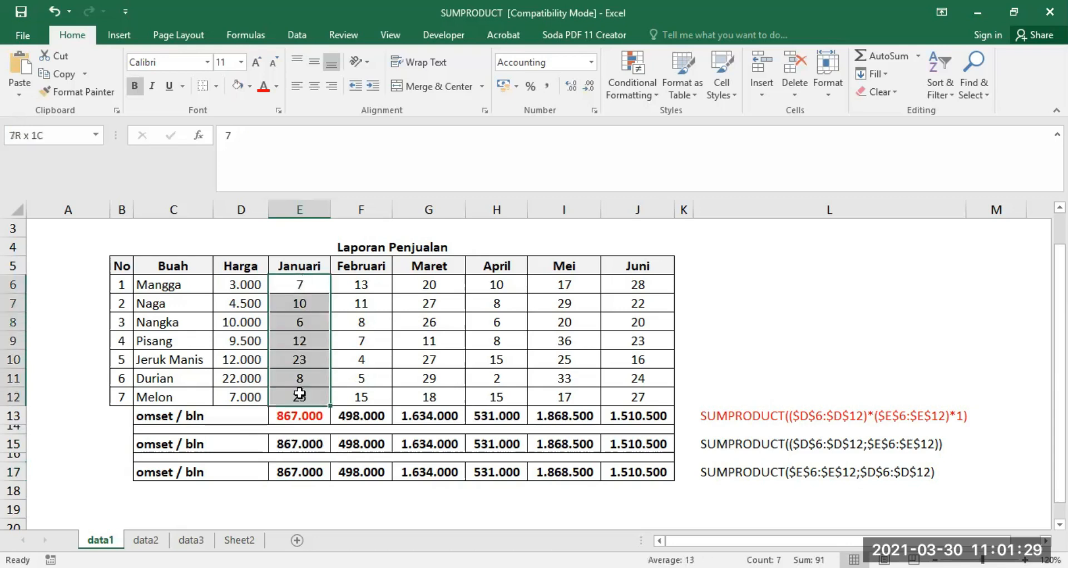
drag(245, 289, 243, 396)
click(242, 285)
drag(247, 340, 243, 394)
drag(291, 285, 289, 398)
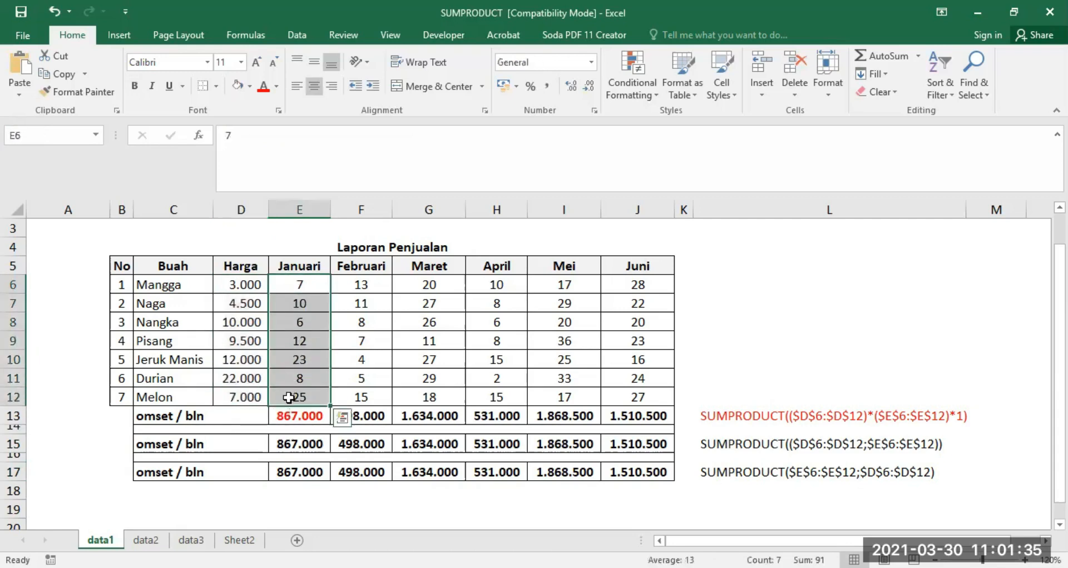
Compare the formula text in L17 with the Januari SUMPRODUCT variants in E17, E13 and E15
click(799, 510)
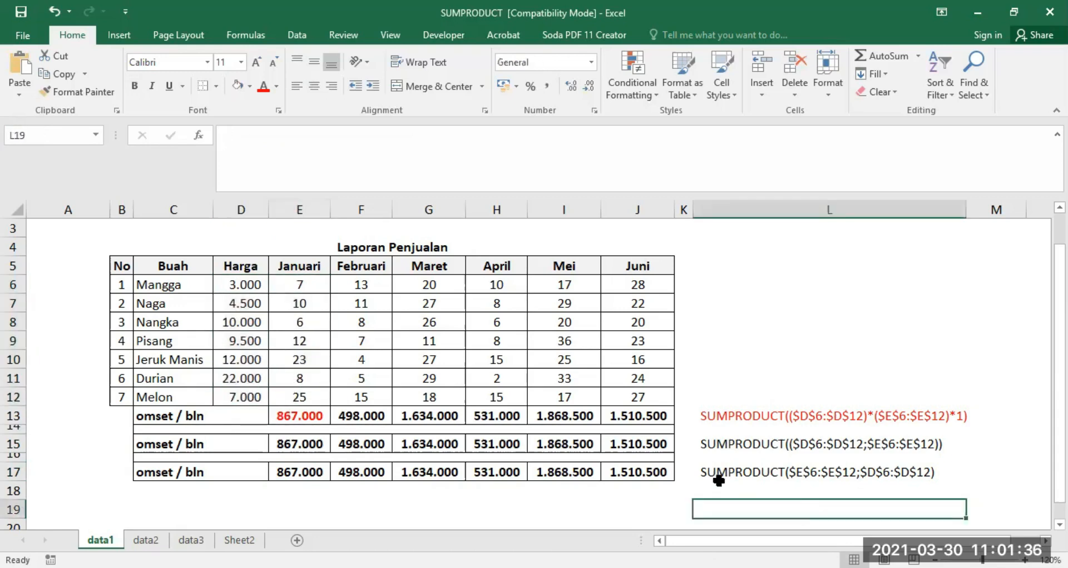
click(14, 472)
click(753, 471)
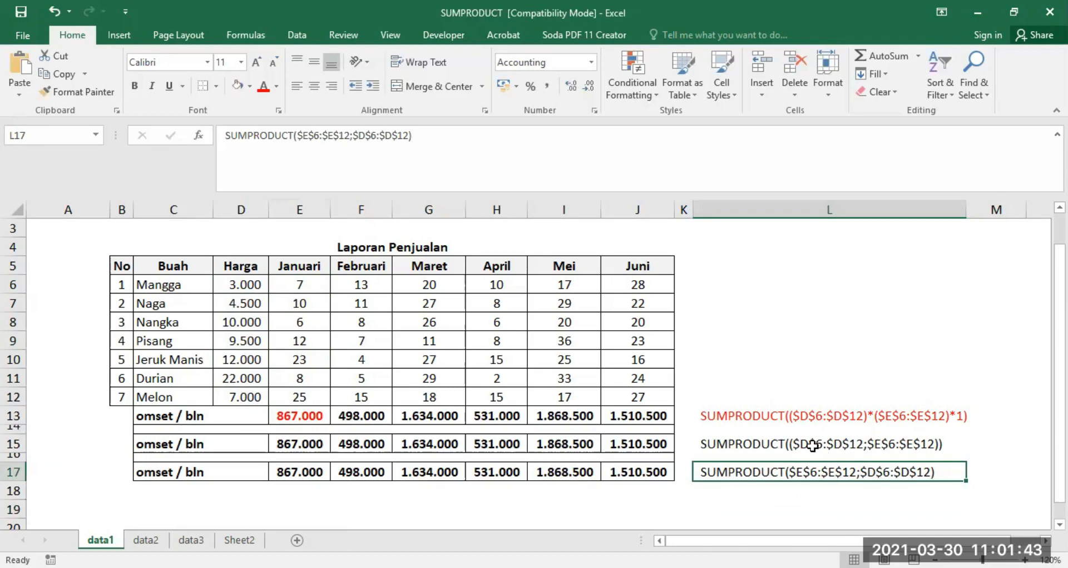
click(311, 472)
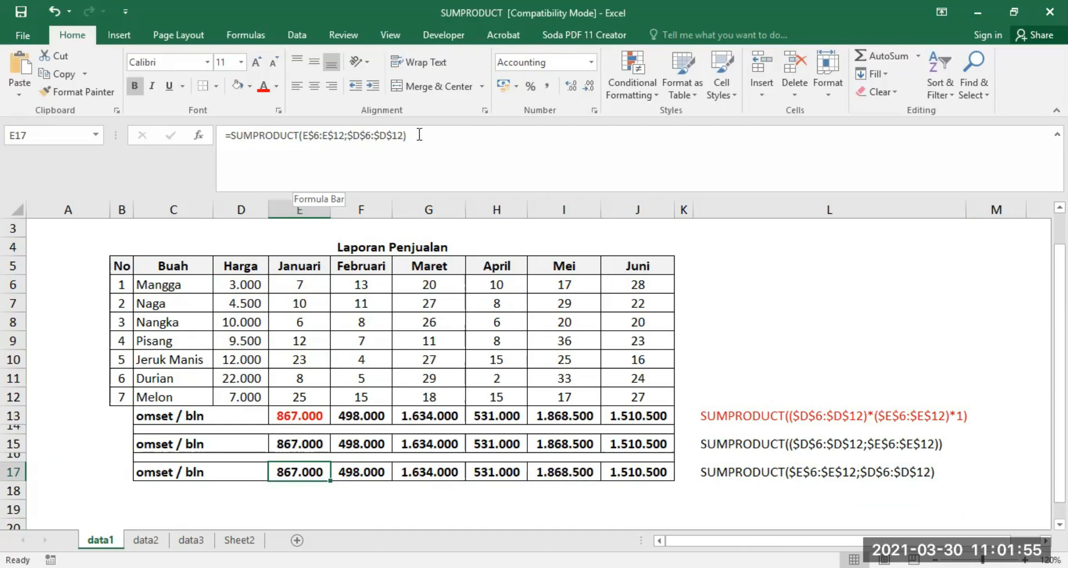
click(300, 415)
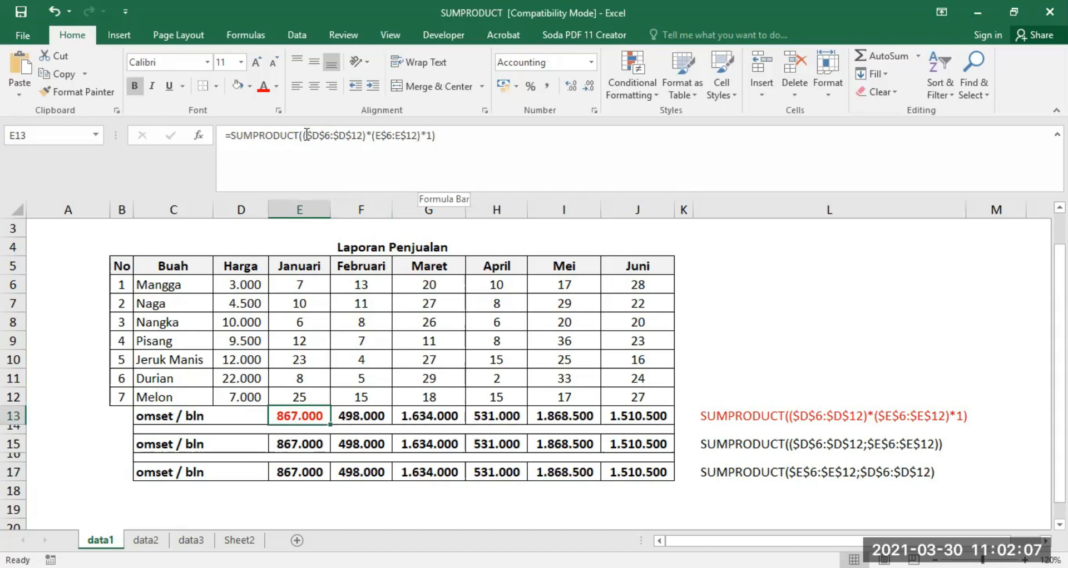
click(301, 446)
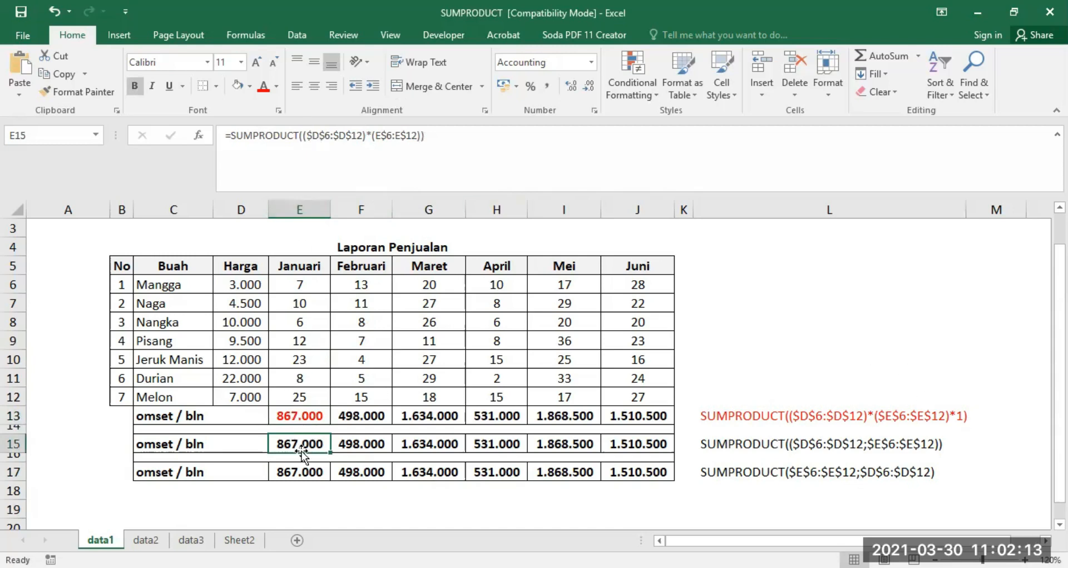
Check which quantity column the omset / bln formulas reference across the months in rows 17 and 15
click(296, 472)
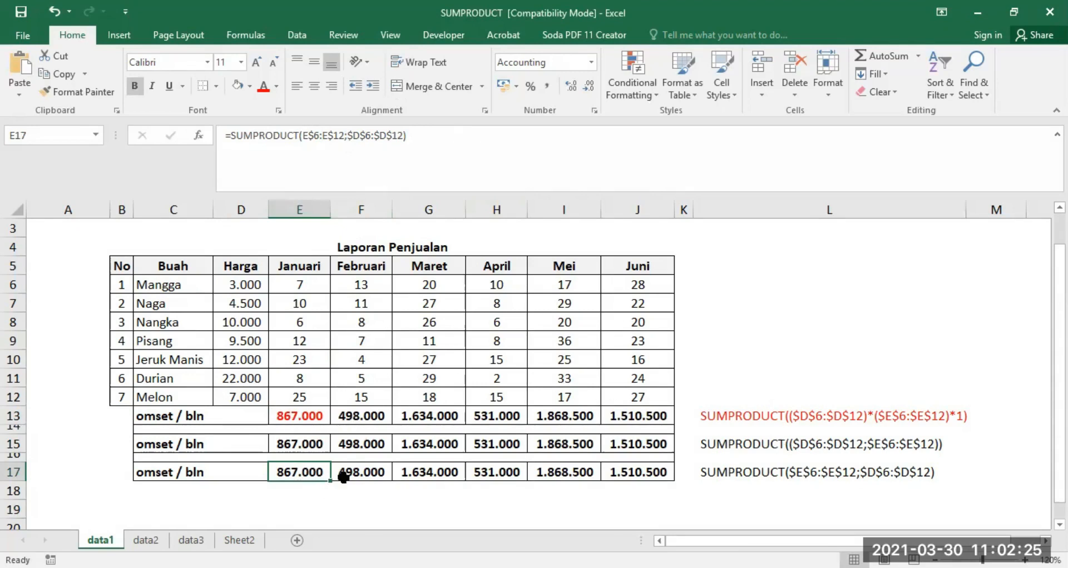
click(360, 472)
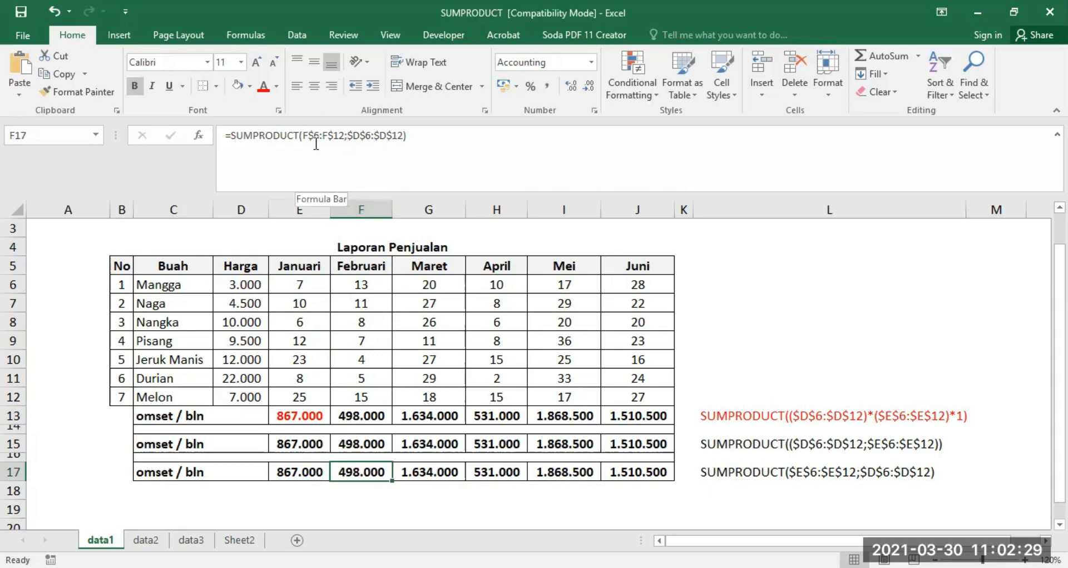
click(430, 467)
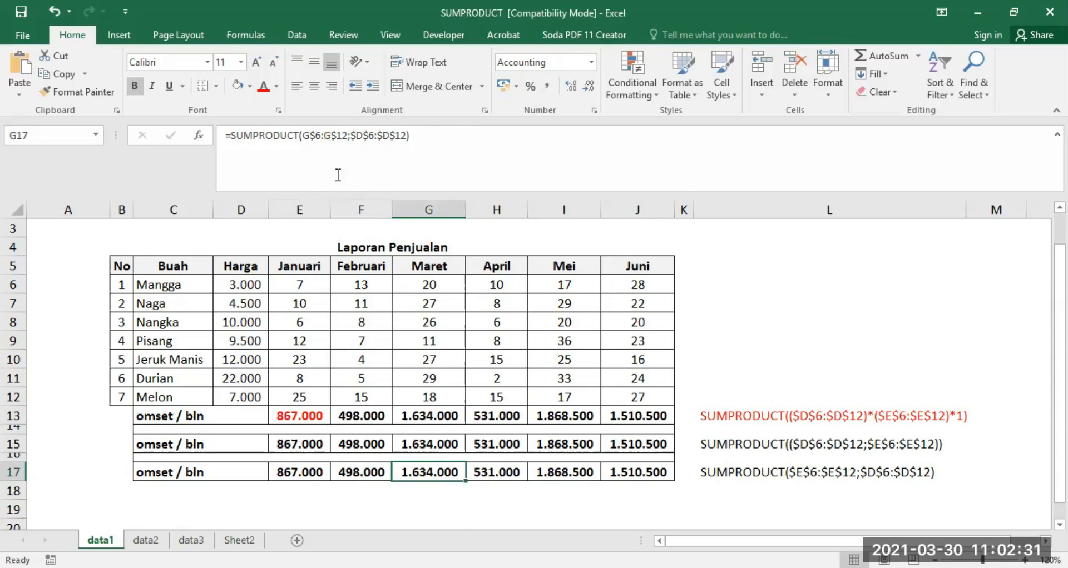
click(495, 468)
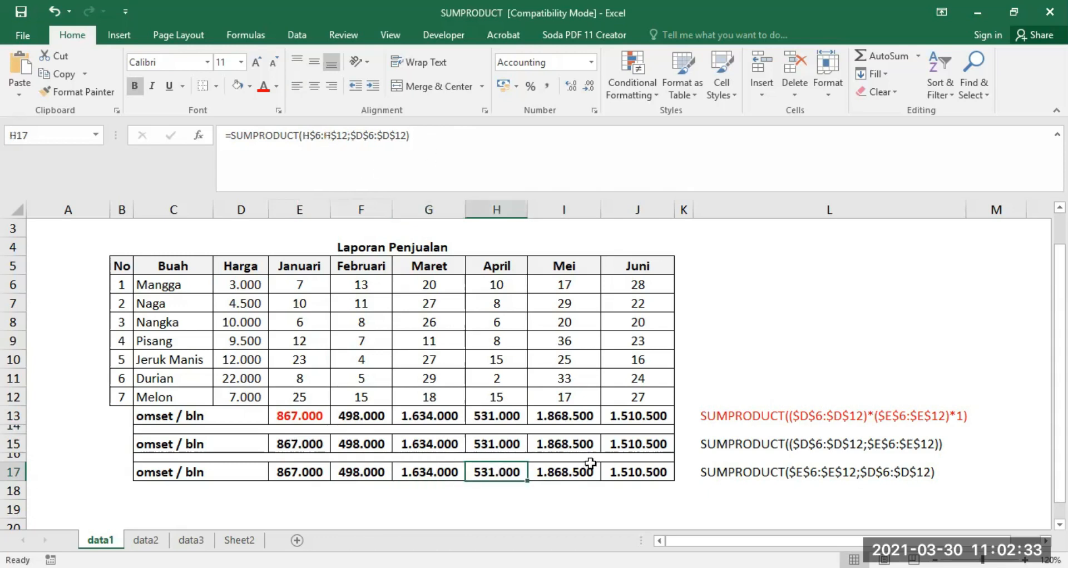
click(641, 473)
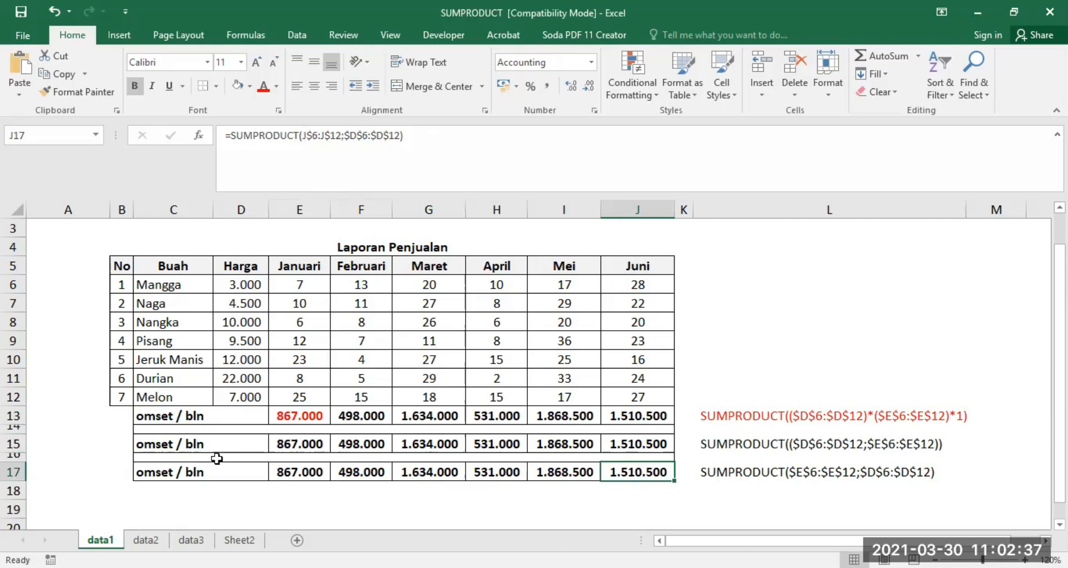
click(298, 443)
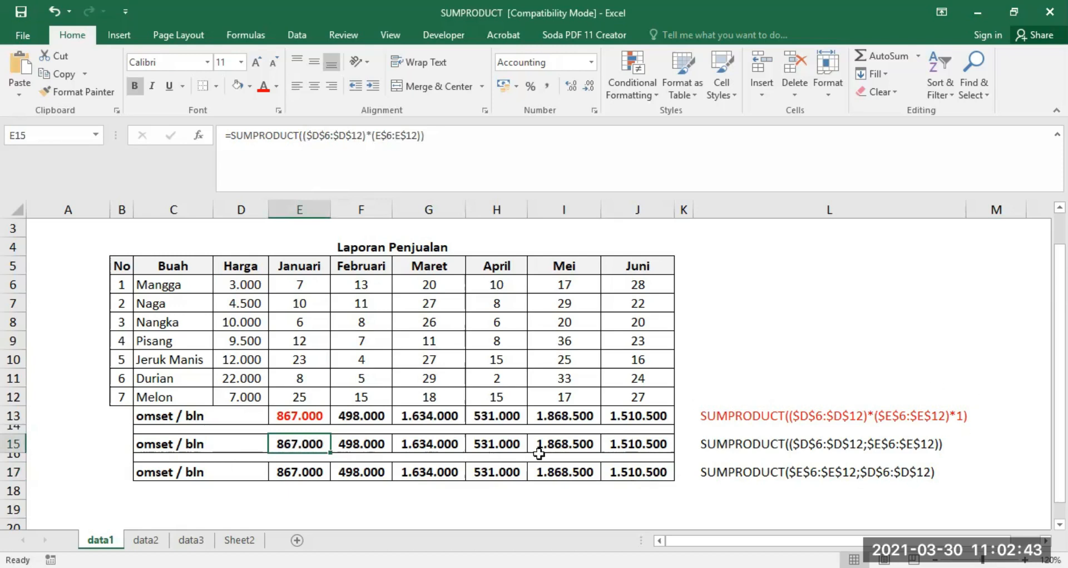
click(629, 443)
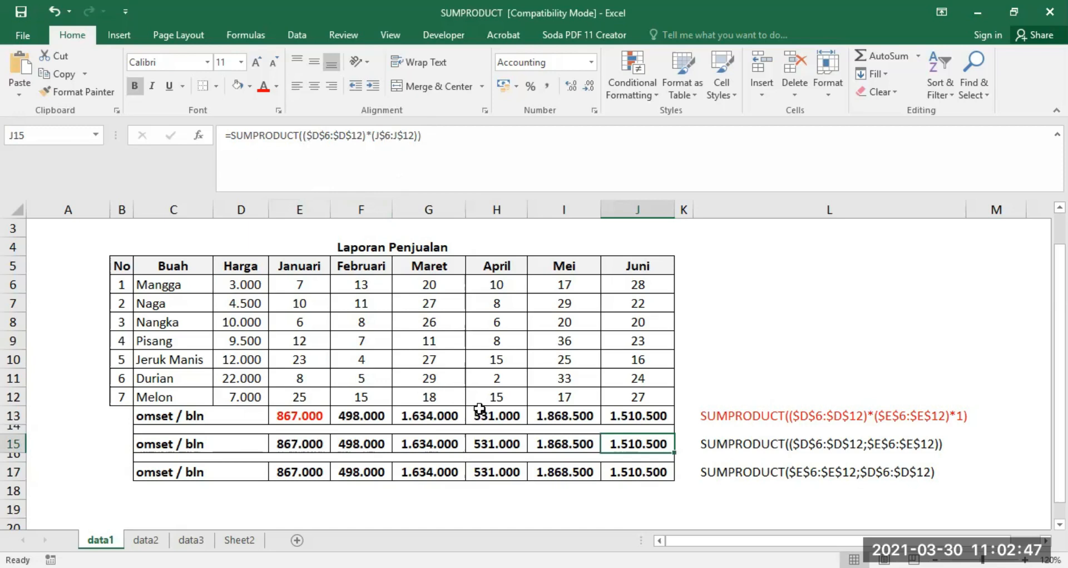
click(488, 443)
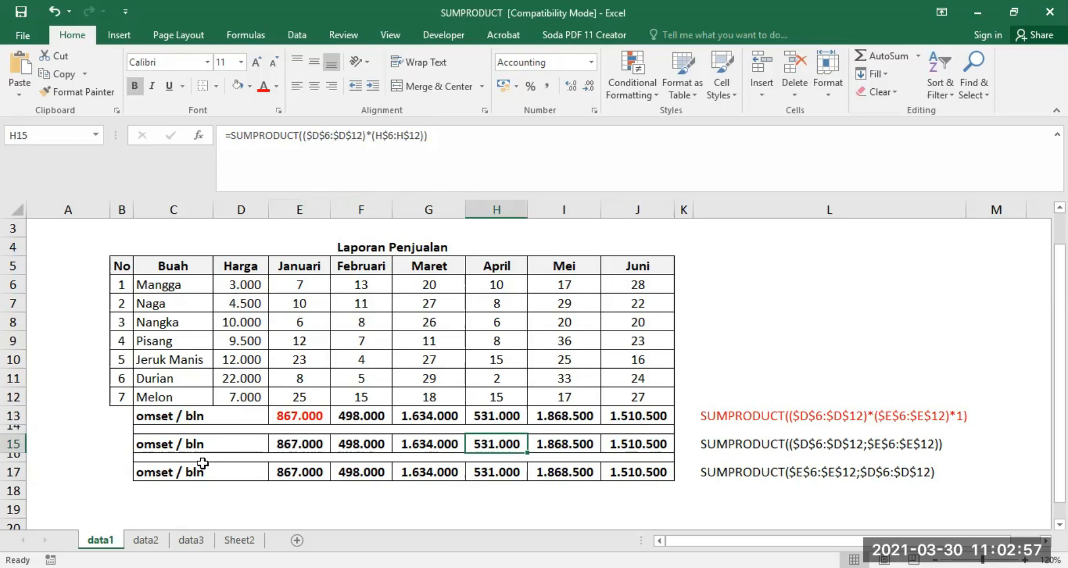
Open the data2 sheet and examine the Laporan Penjualan table, pairing each Mangga entry in BUAH with its Kondisi
click(142, 541)
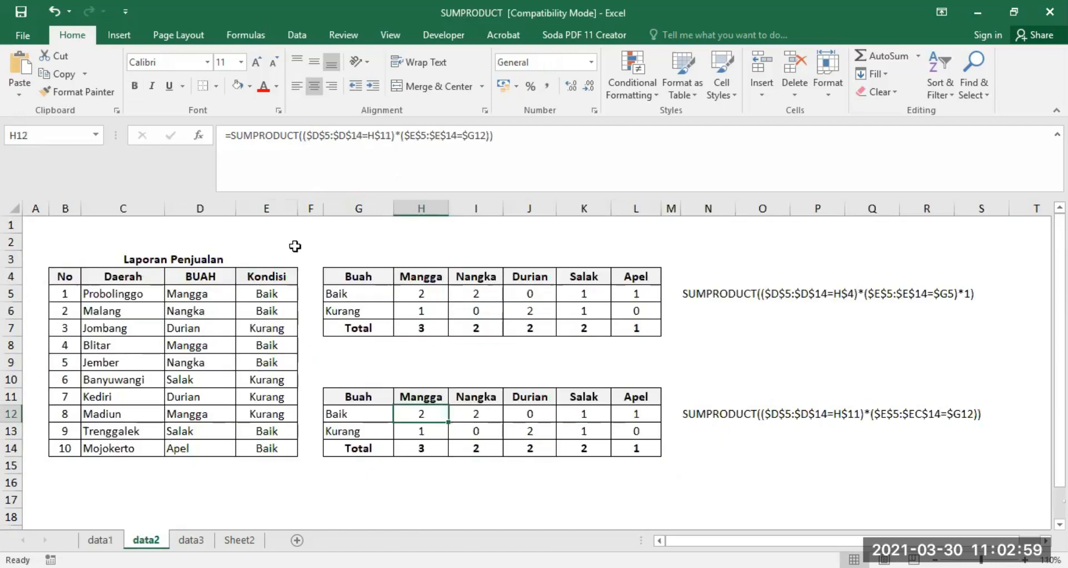
drag(66, 257, 248, 495)
click(211, 483)
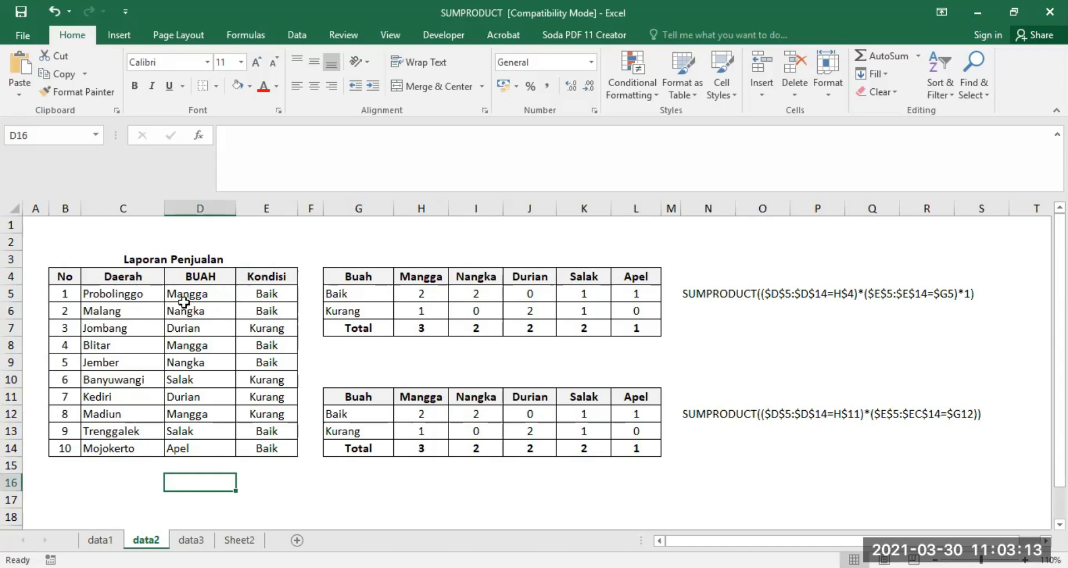
drag(173, 293, 264, 294)
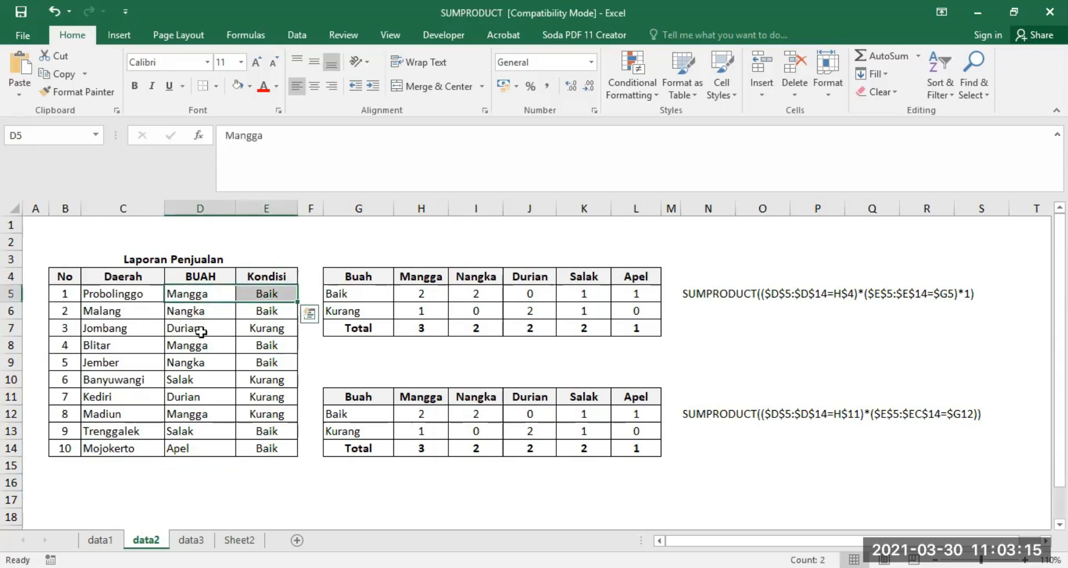
drag(184, 345, 262, 352)
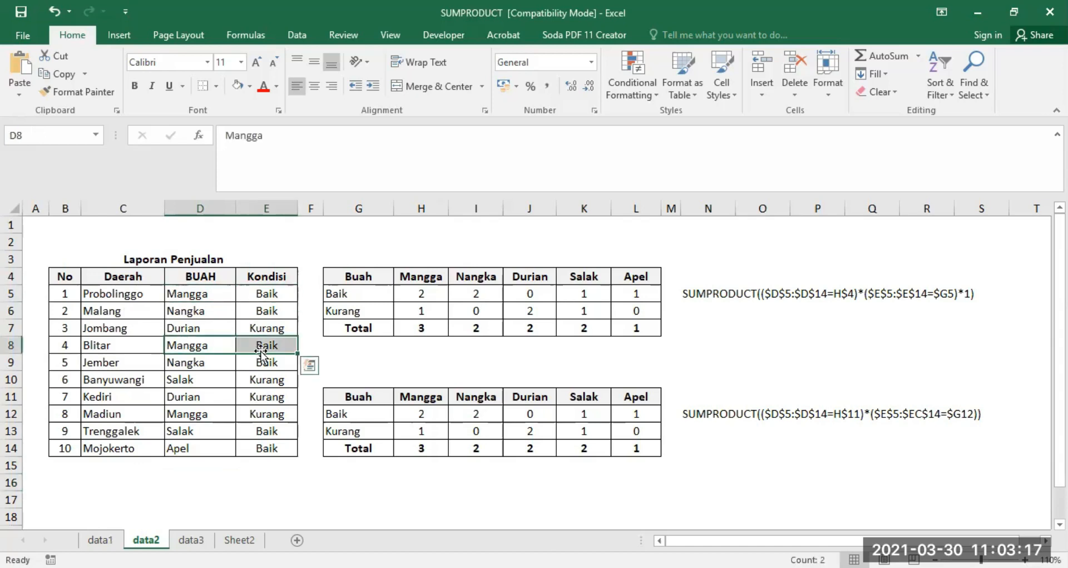
drag(178, 413, 251, 415)
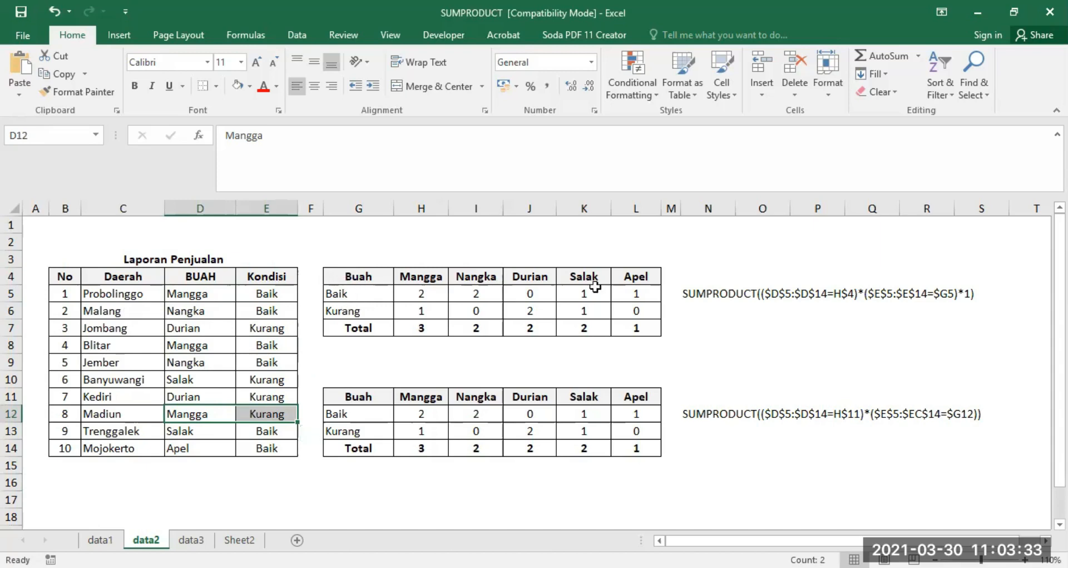
Examine the H5 formula, matching D5:D14 to the Mangga header in H4 and E5:E14 to the Baik label in G5
click(420, 294)
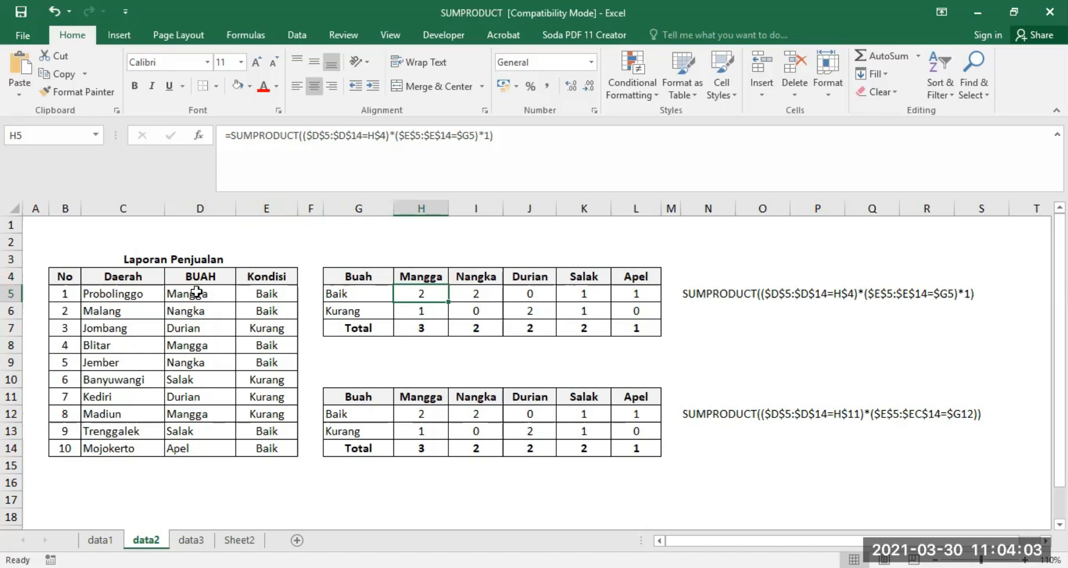
drag(197, 292, 190, 444)
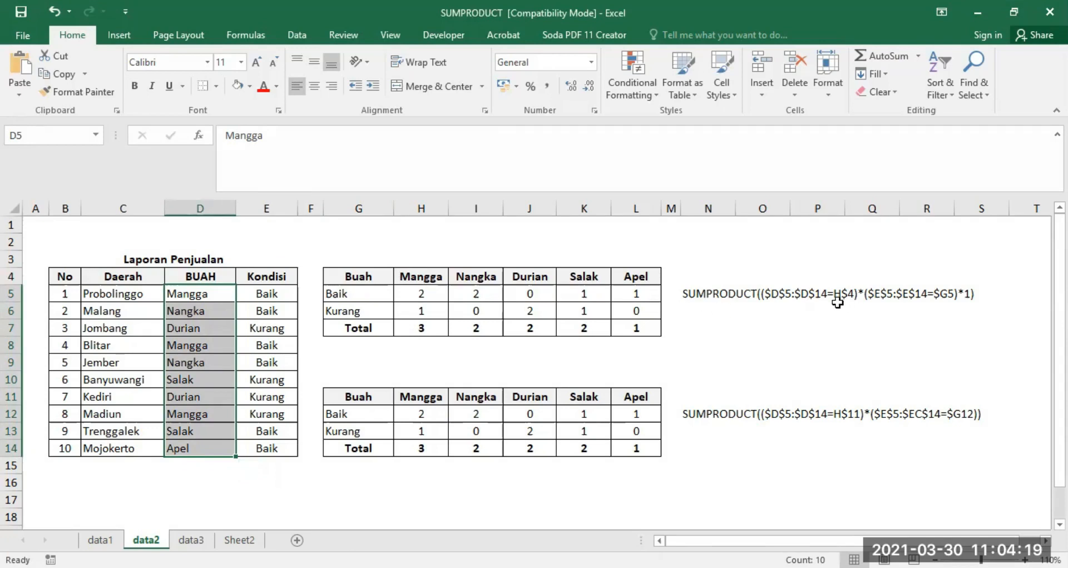
click(418, 276)
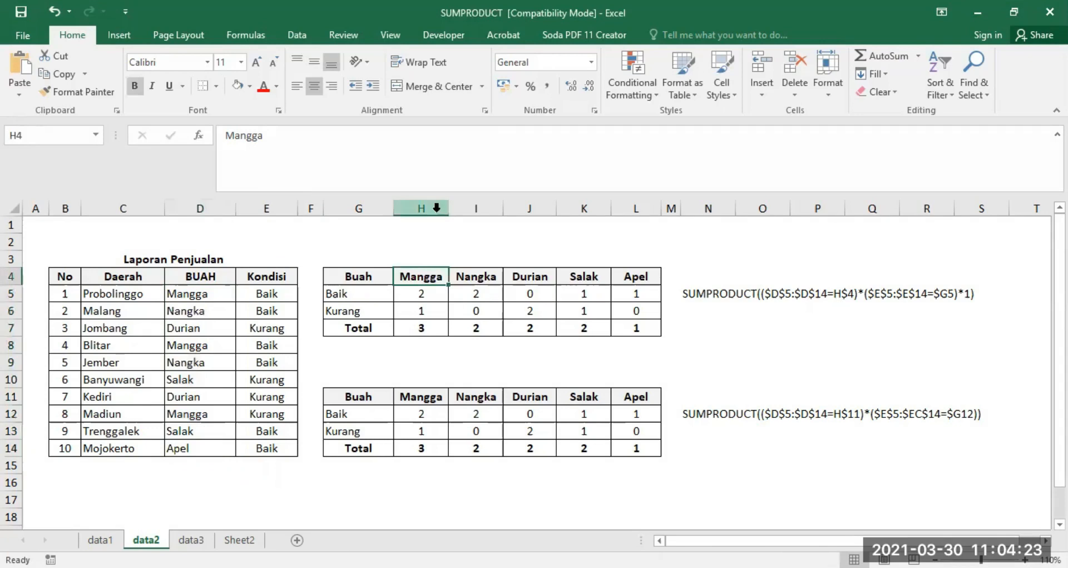
click(429, 208)
drag(14, 271, 14, 270)
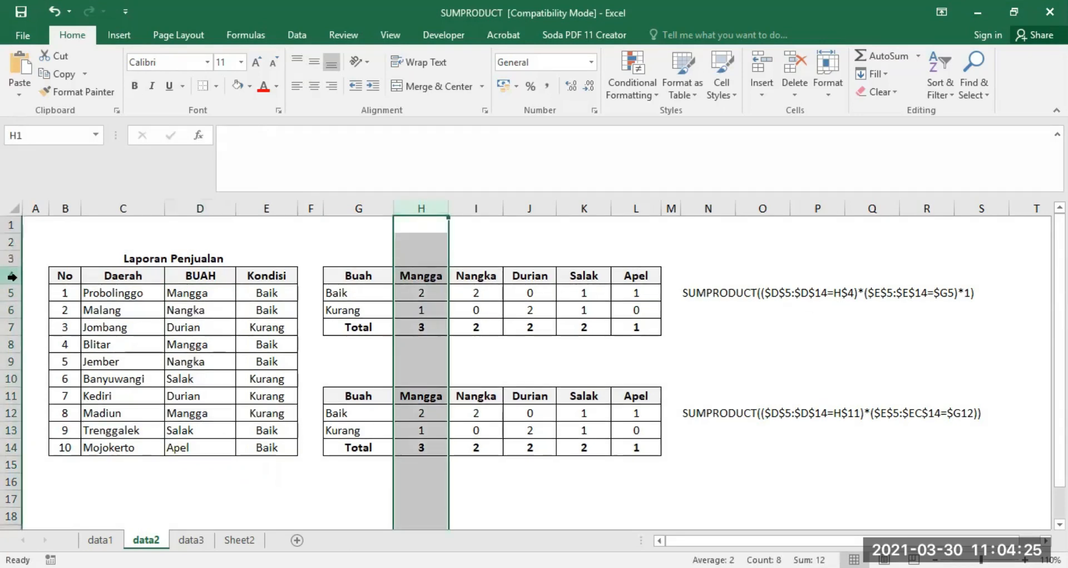
click(13, 278)
click(419, 277)
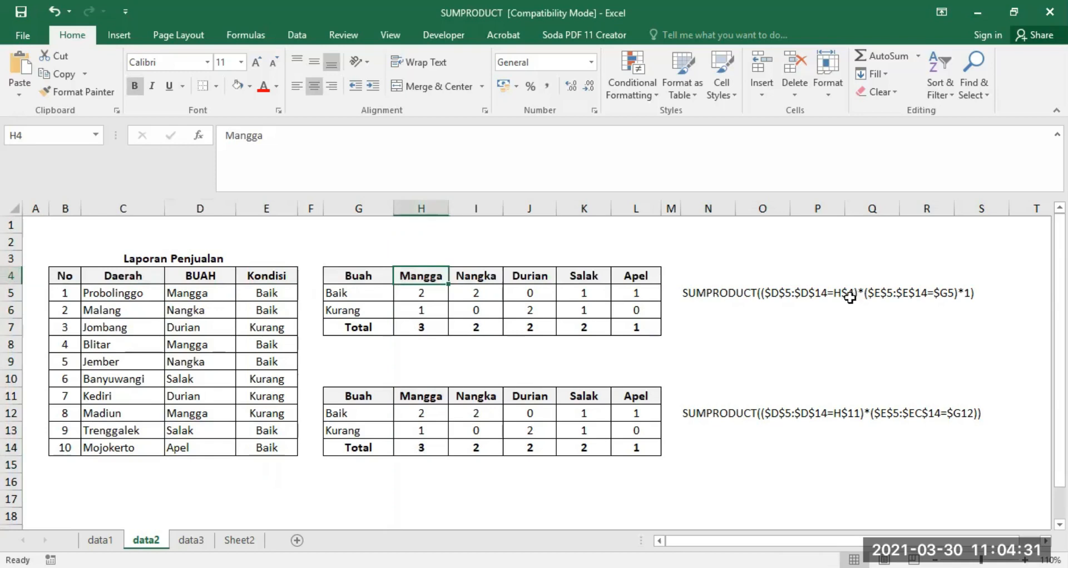
click(268, 289)
drag(269, 289, 264, 447)
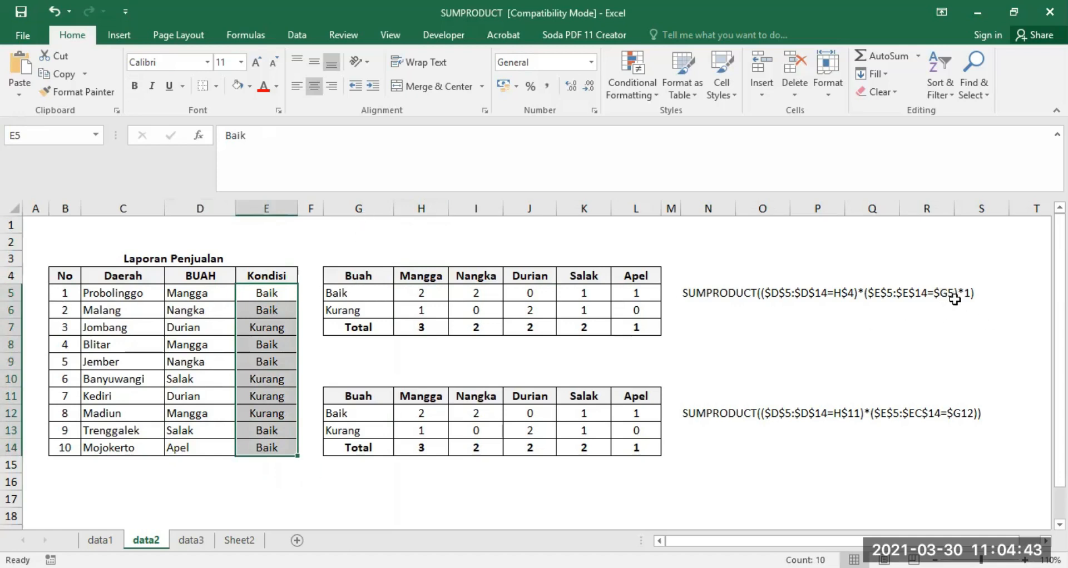
click(417, 299)
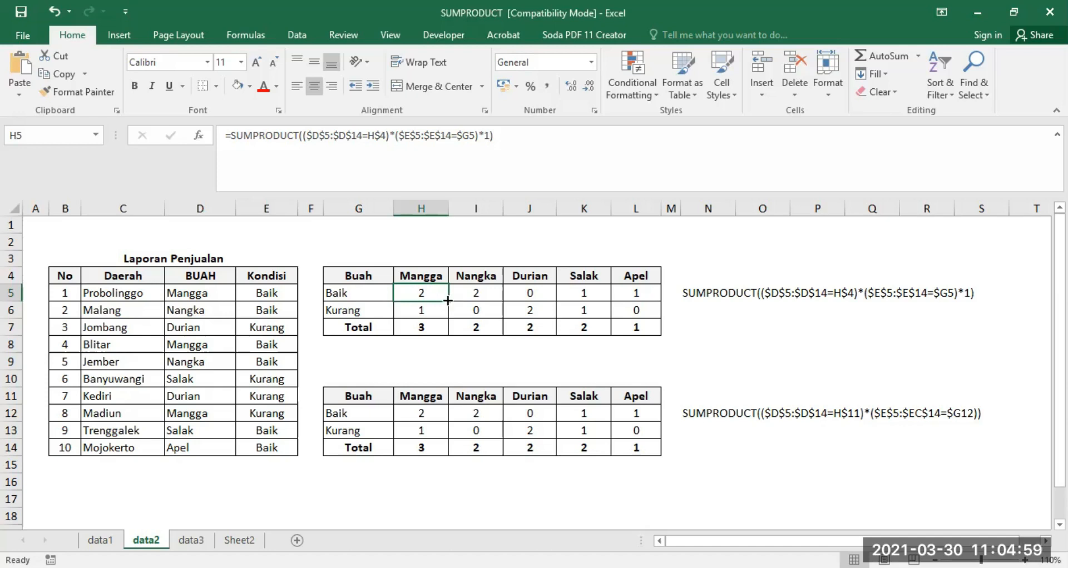
Try locking the fruit criterion in the H5 formula as $H$4 and fill it to I5
click(471, 281)
click(432, 292)
click(368, 137)
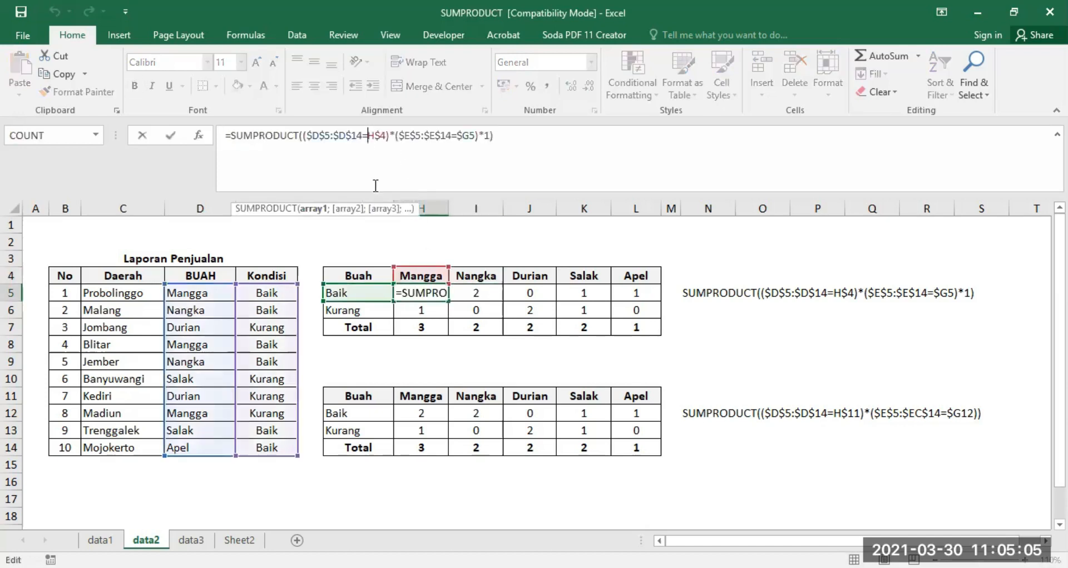
text($)
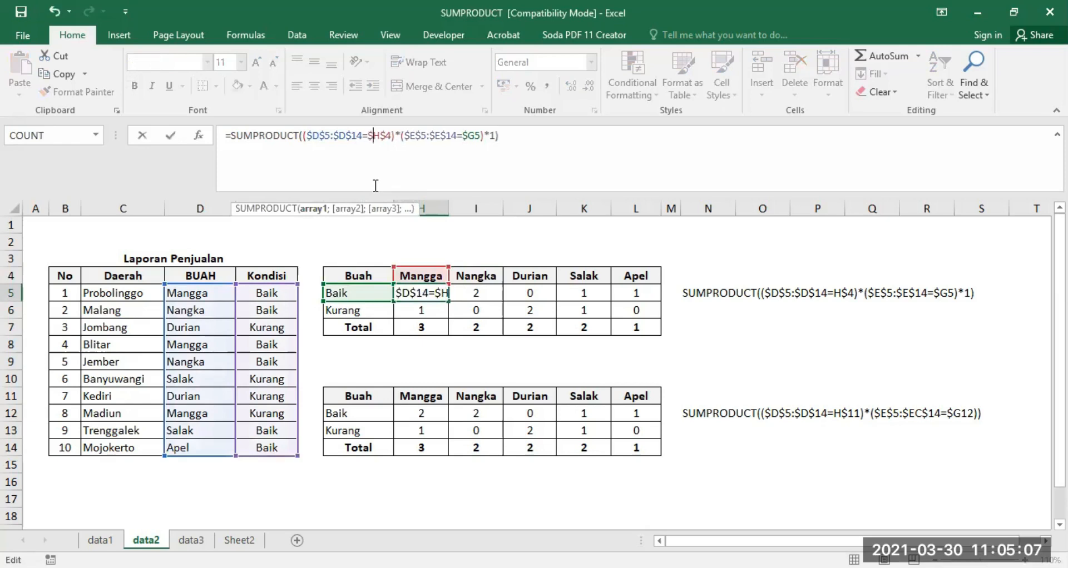
key(ctrl+Return)
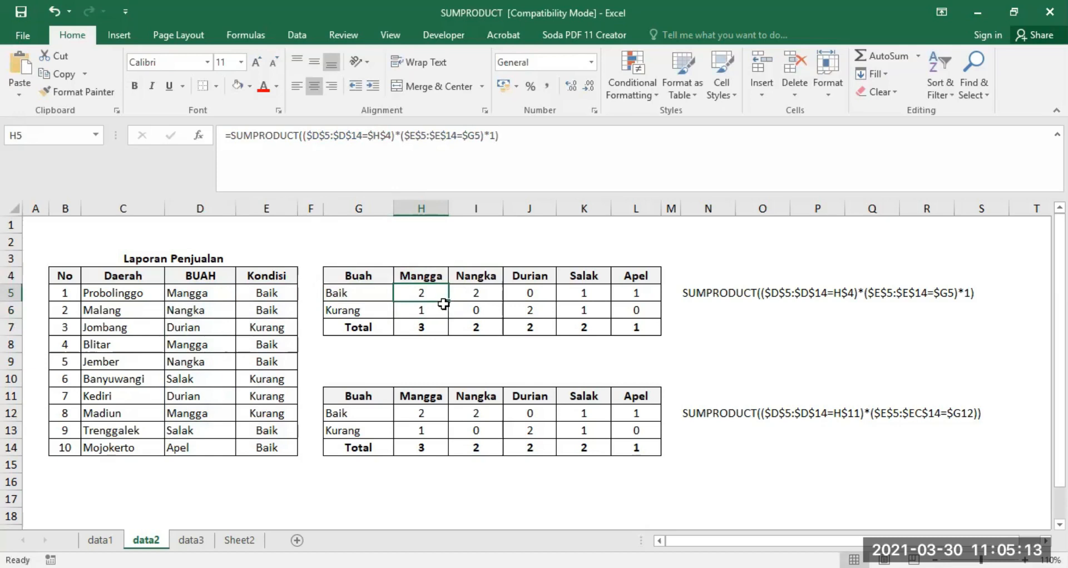
drag(443, 304, 486, 306)
click(475, 295)
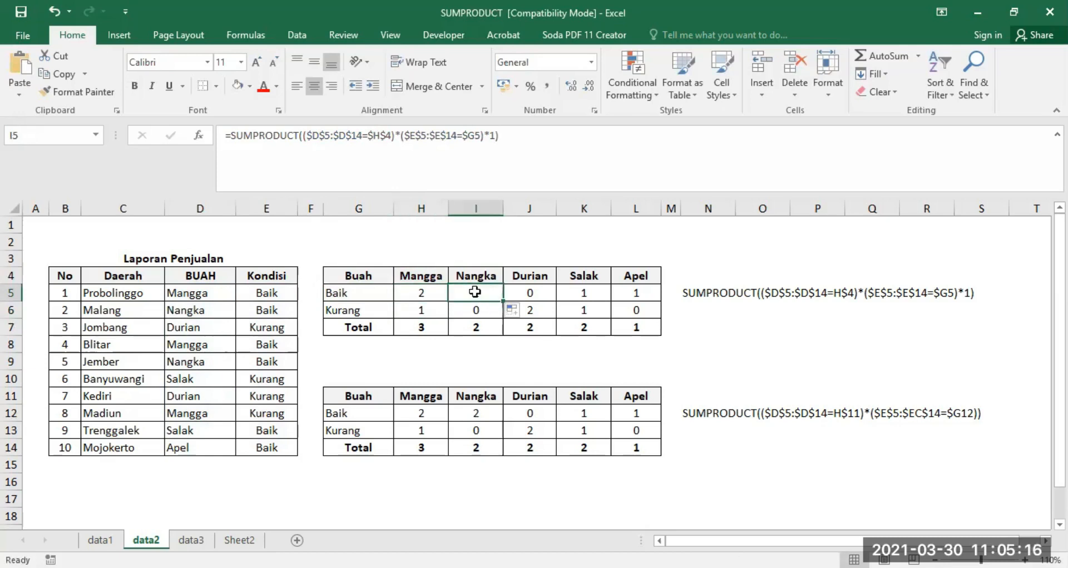
Change the fruit criterion in the H5 formula back to the mixed reference H$4
click(427, 297)
click(376, 135)
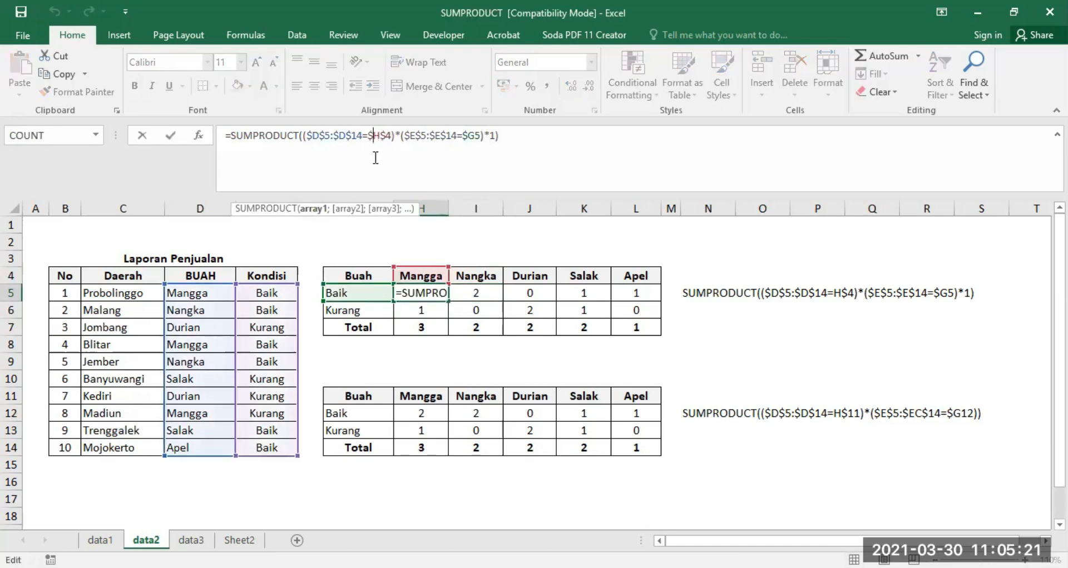
key(BackSpace)
key(Return)
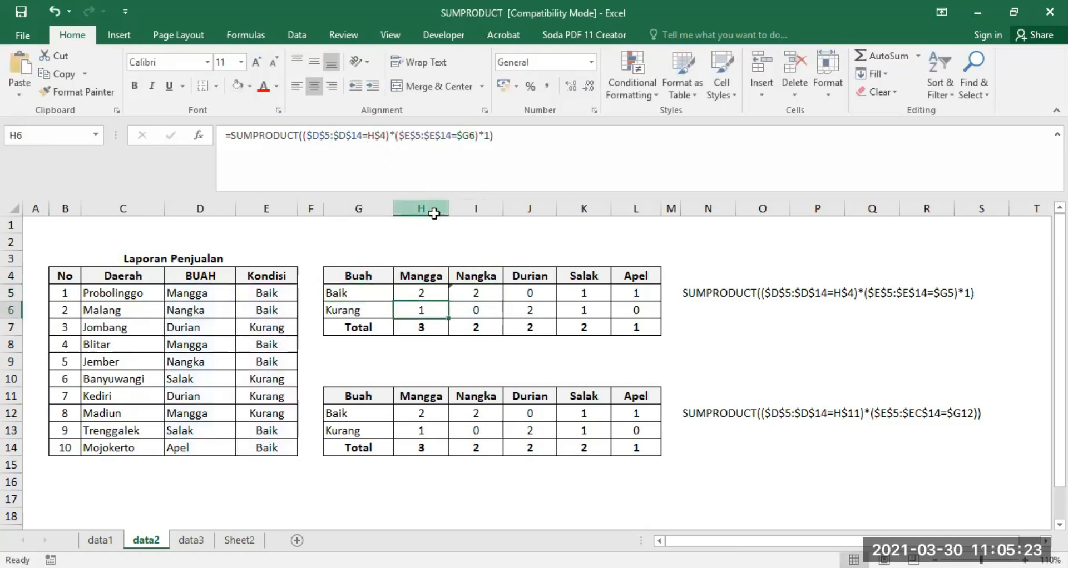
Fill the H5 formula across the Baik row through the Apel column in L5
click(423, 292)
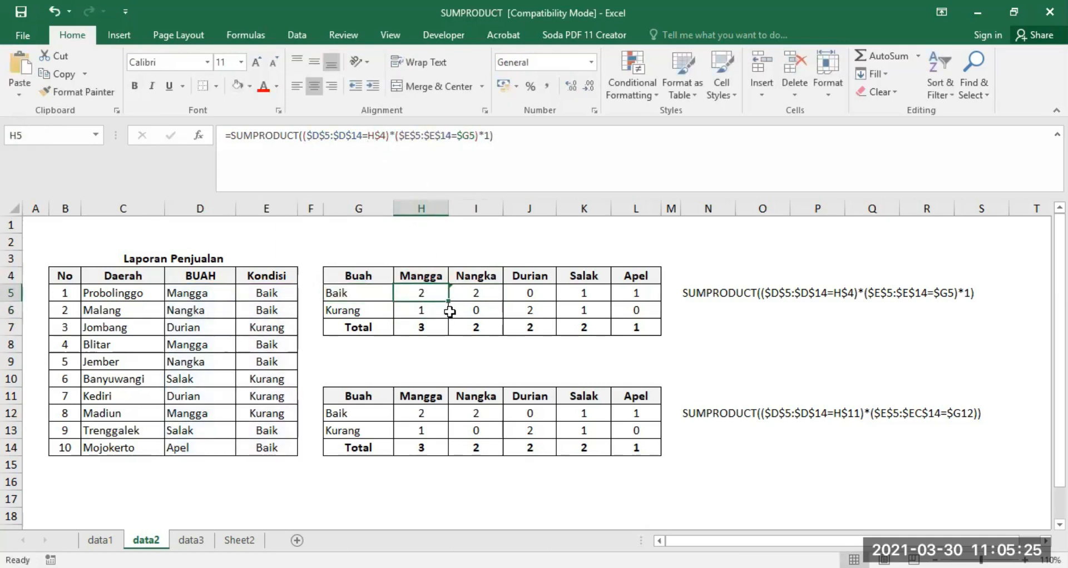
drag(448, 300, 477, 290)
click(477, 290)
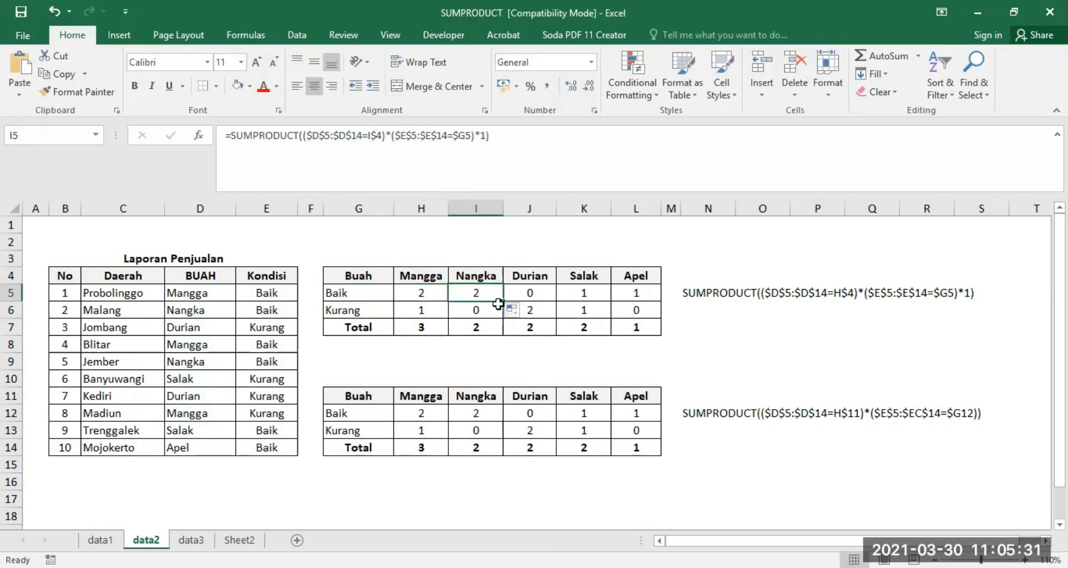
drag(503, 301, 528, 296)
click(520, 289)
drag(555, 303, 648, 314)
click(640, 290)
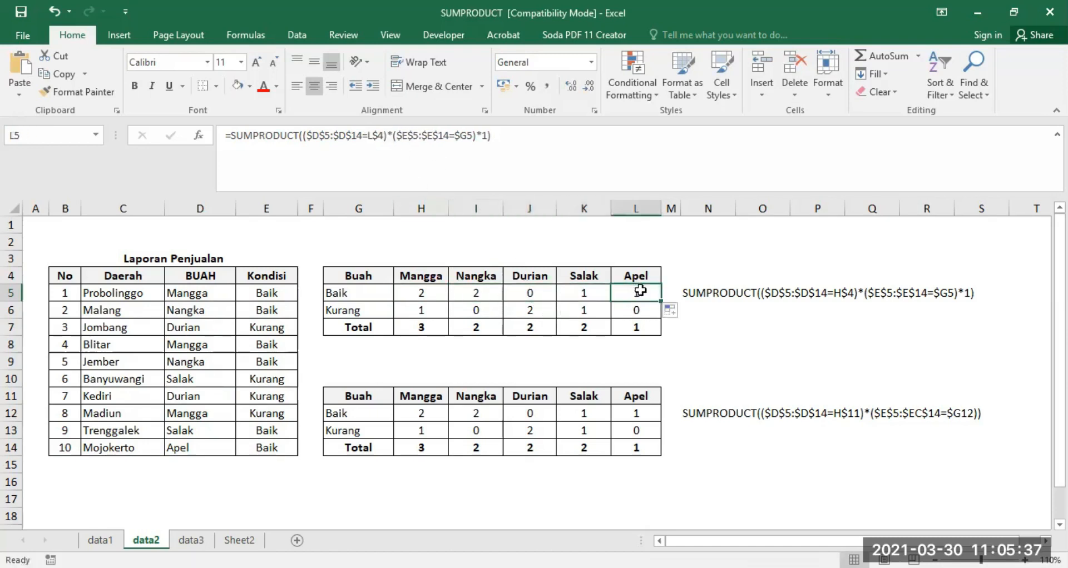
Check the fruit criterion across the Baik formulas and match the Nangka count to its entries in Laporan Penjualan
click(585, 291)
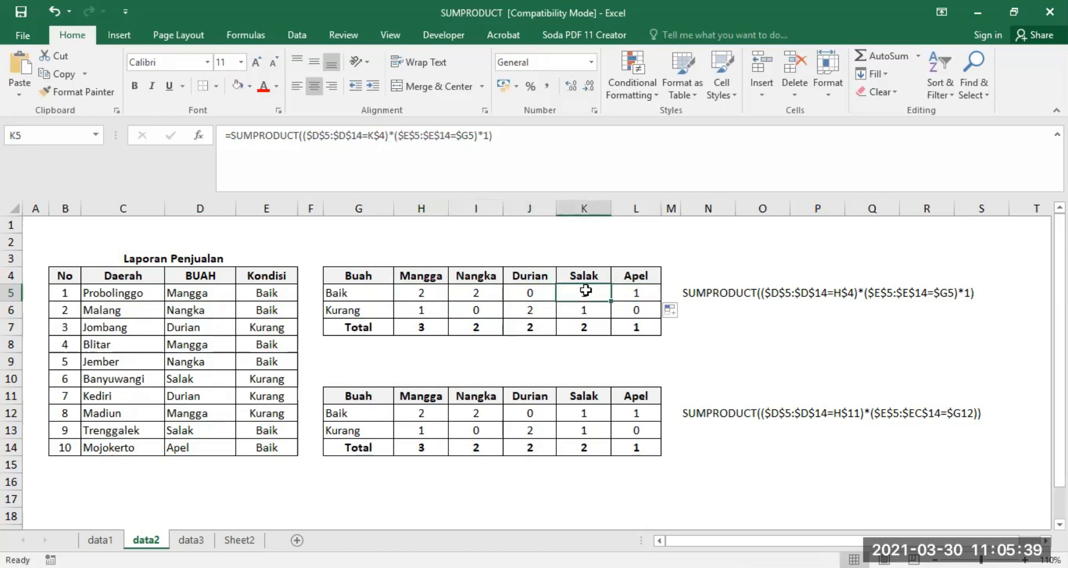
click(432, 295)
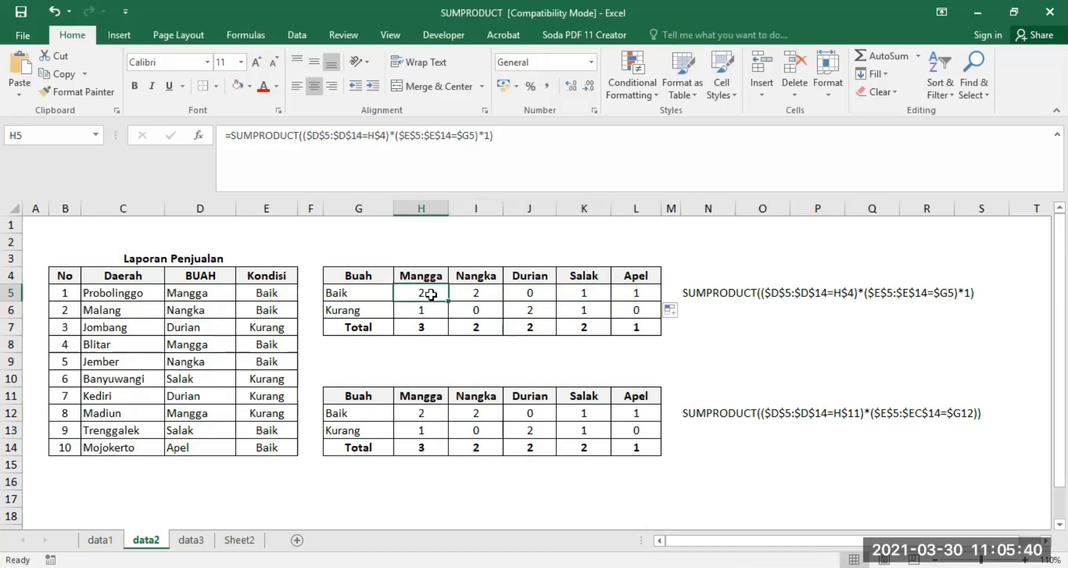
click(472, 296)
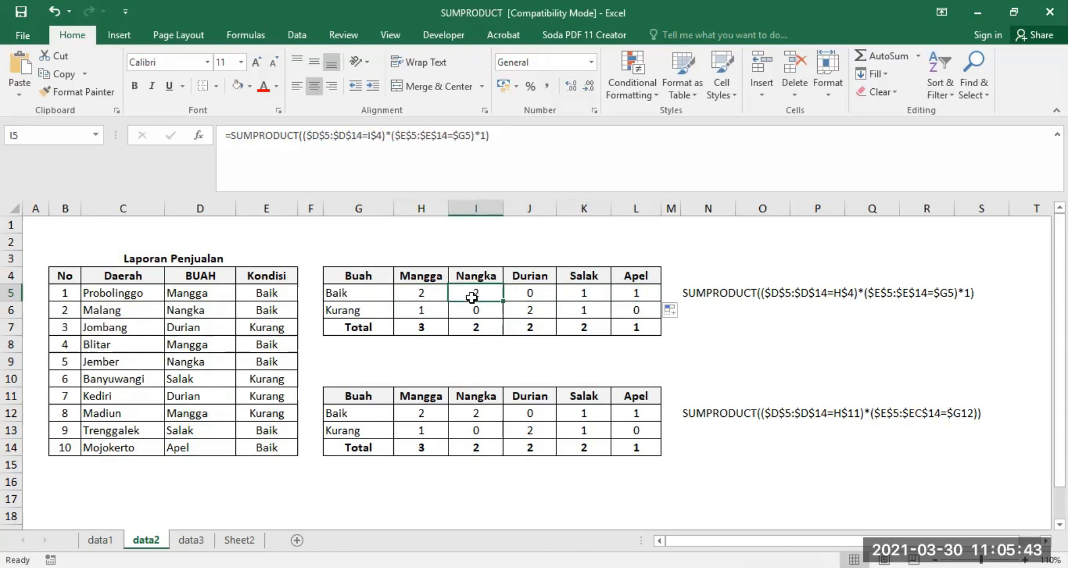
drag(201, 310, 258, 310)
drag(195, 362, 255, 362)
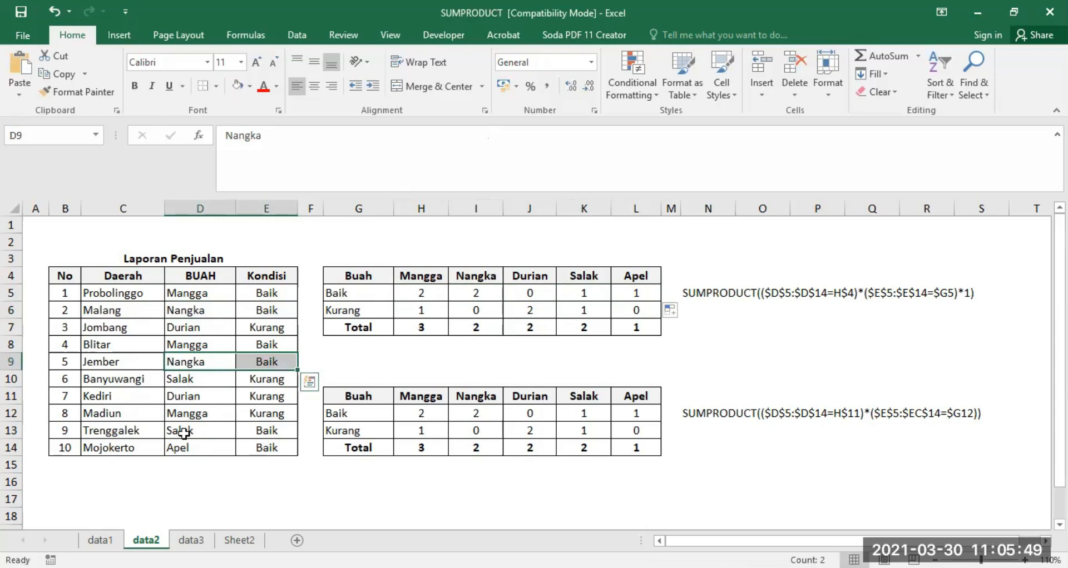
click(475, 290)
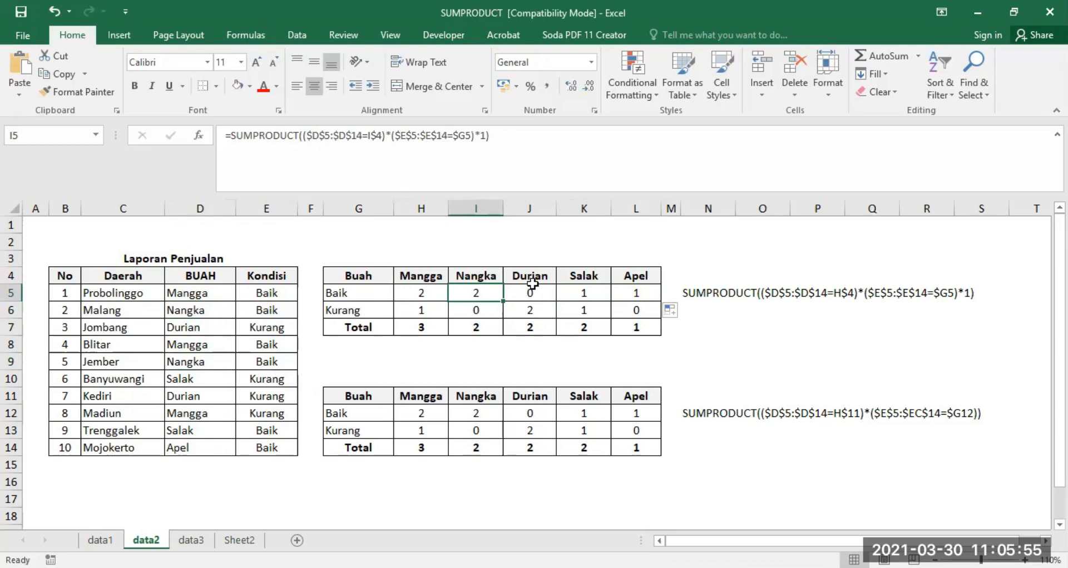
Pair the Durian, Salak and Apel entries in BUAH with their Kondisi to verify the summary counts
drag(194, 325, 252, 327)
drag(188, 393, 254, 398)
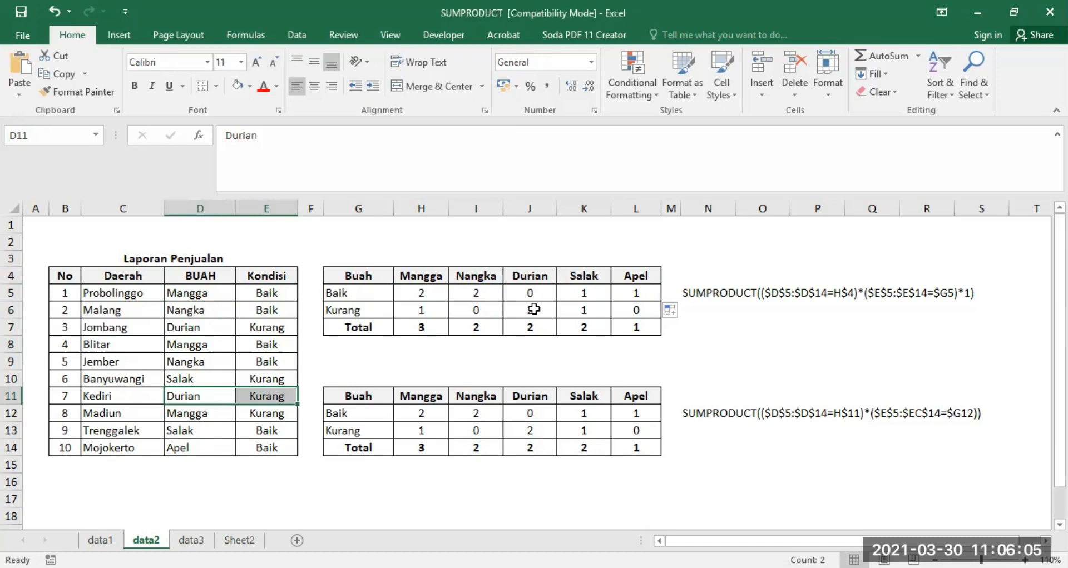
drag(195, 373, 252, 374)
click(195, 431)
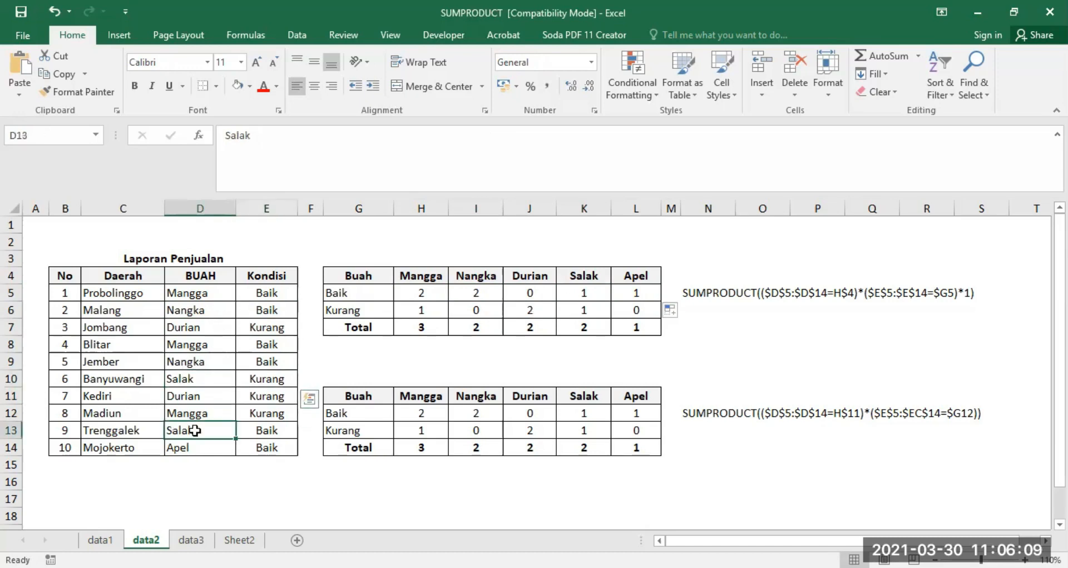
drag(194, 431, 262, 431)
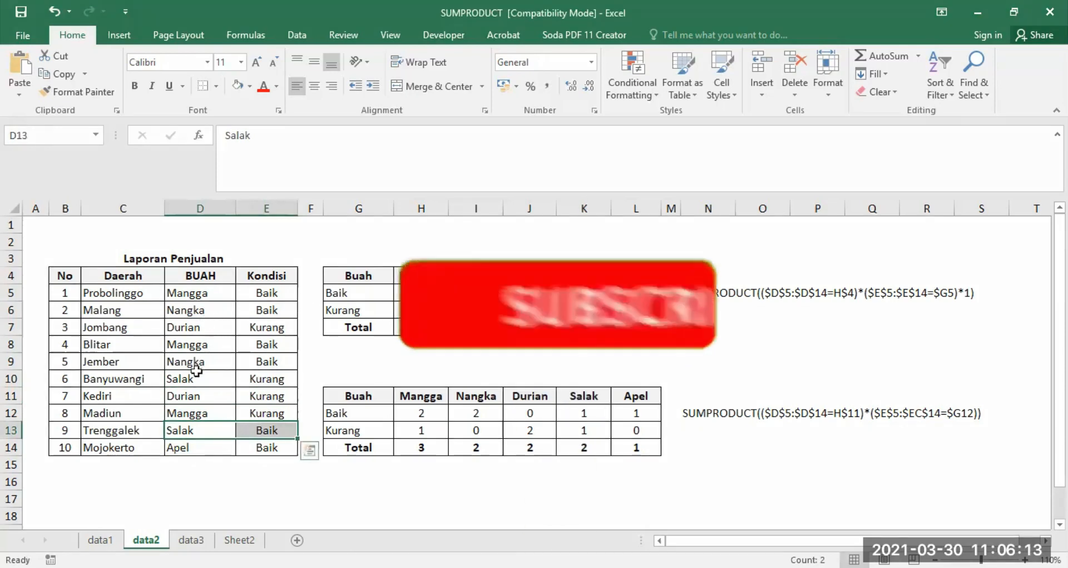
drag(175, 446, 257, 449)
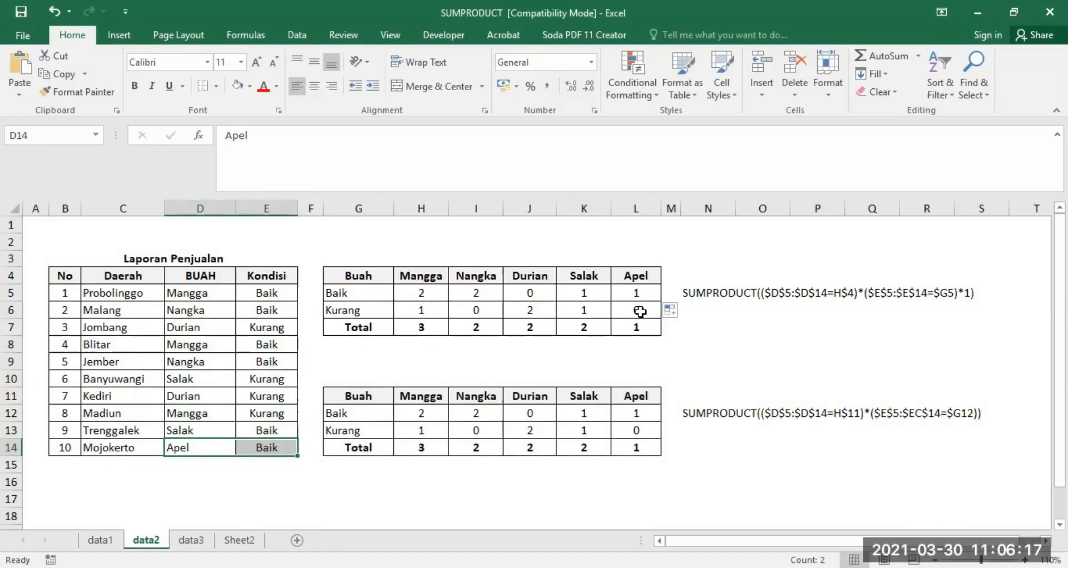
Fill the Baik formulas in H5:L5 down into the Kurang row
click(700, 298)
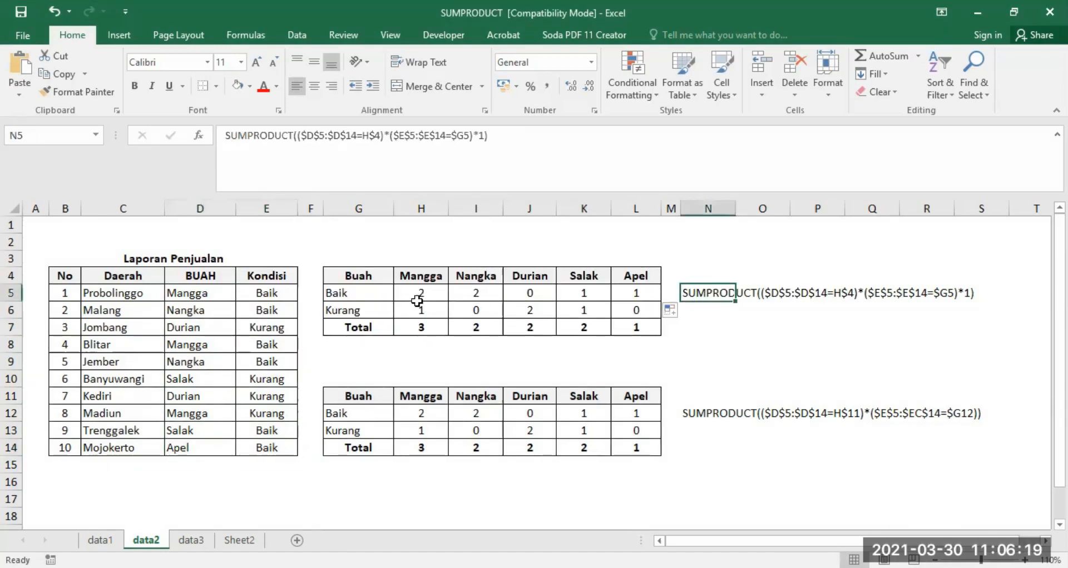
drag(418, 292, 632, 295)
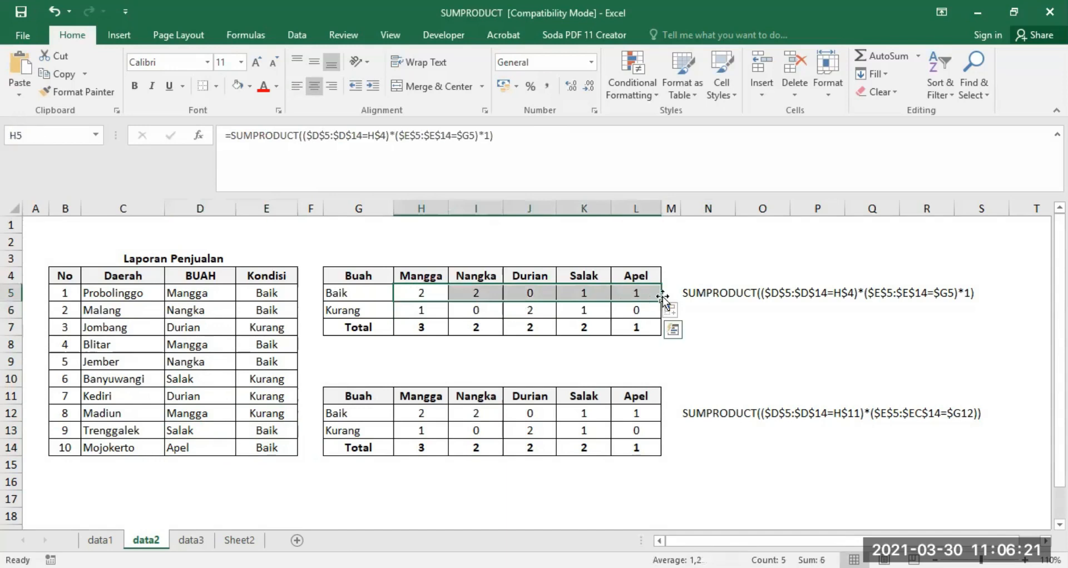
drag(662, 303, 659, 318)
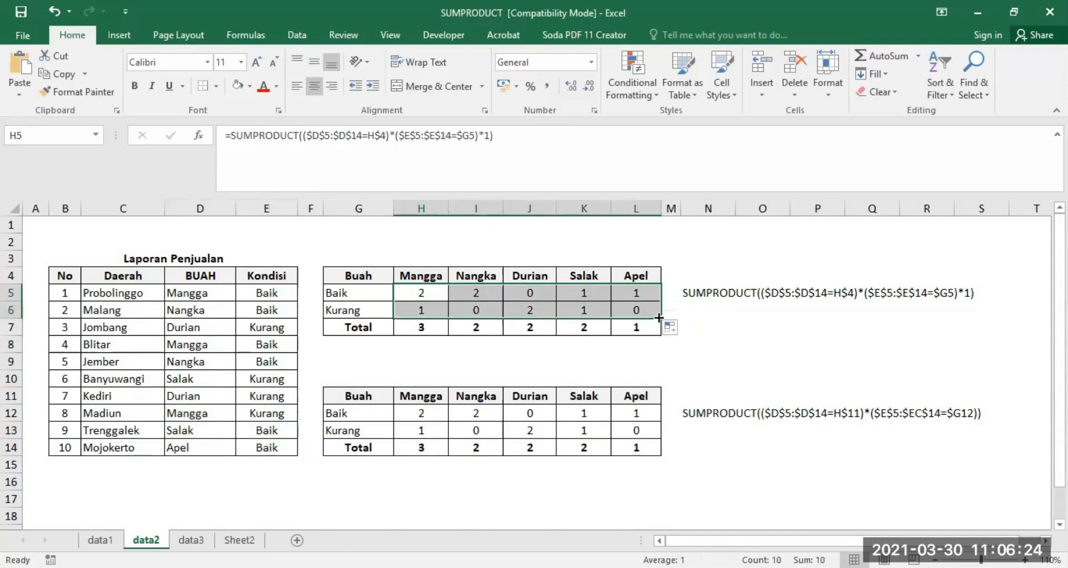
click(343, 312)
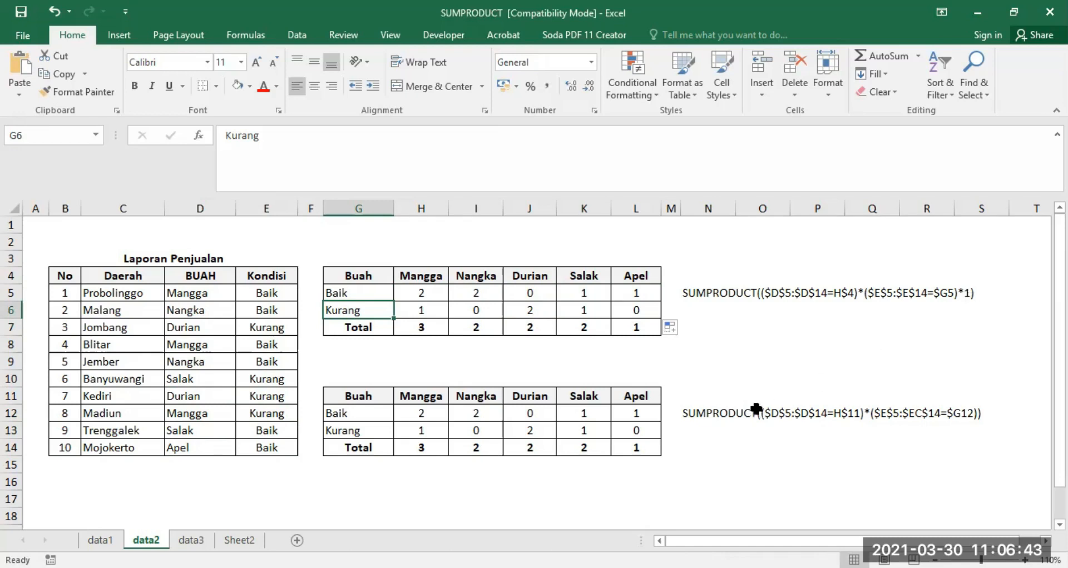
Compare the second table's SUMPRODUCT in H12 and N12 with the N5 version, and inspect the Total formulas in row 14
click(695, 414)
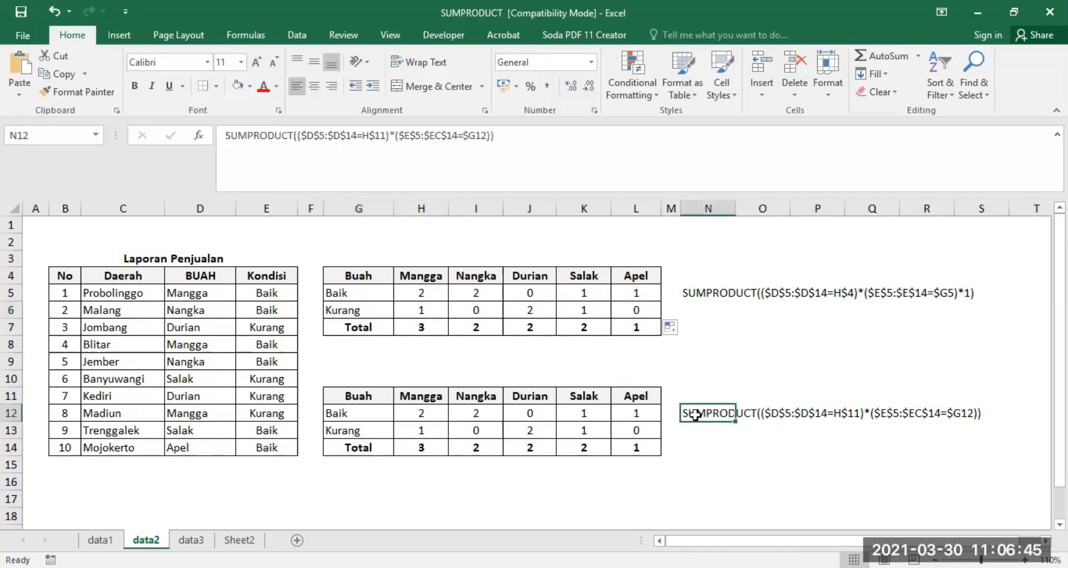
click(422, 412)
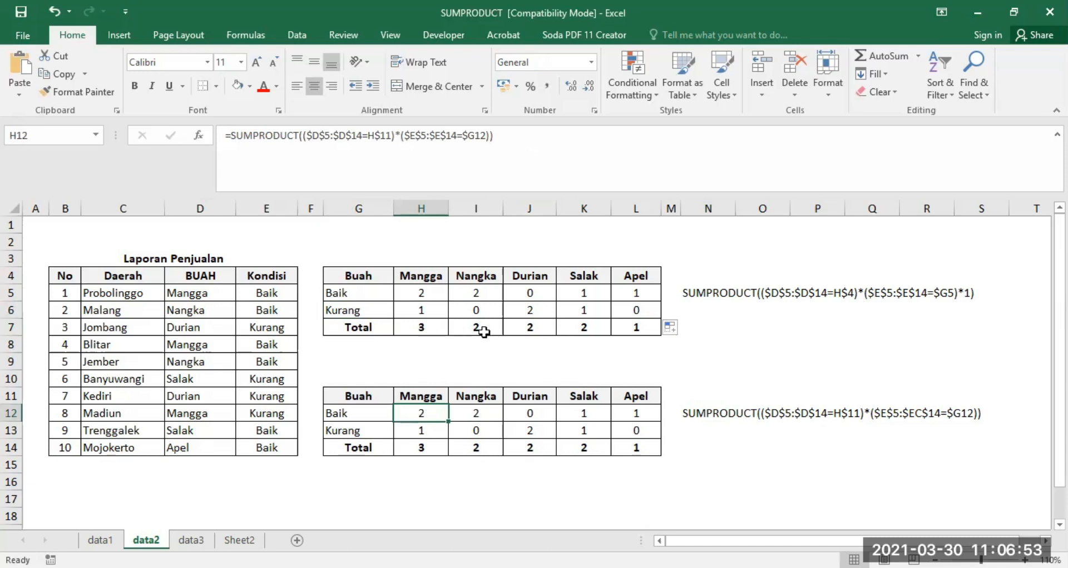
click(467, 451)
click(526, 450)
click(581, 448)
click(634, 448)
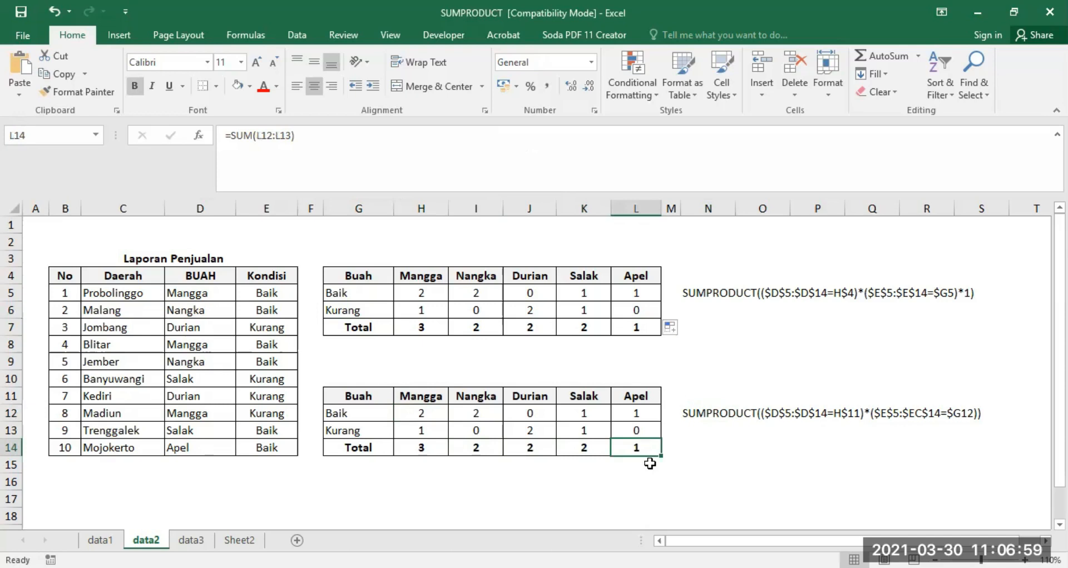
click(696, 291)
click(695, 412)
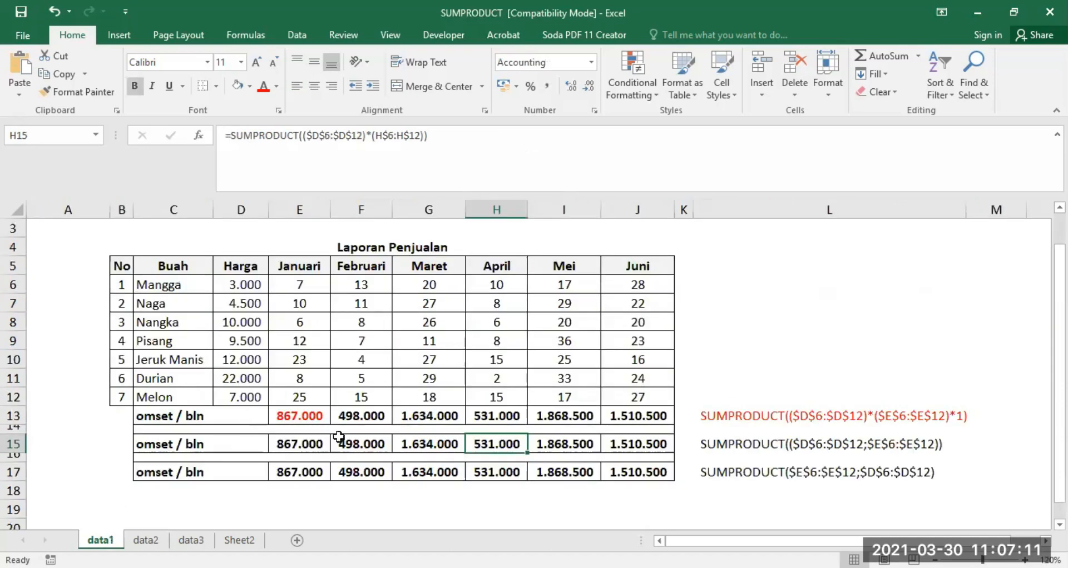
Review the January omset formula in E13 against the Harga and Januari ranges it multiplies
click(301, 419)
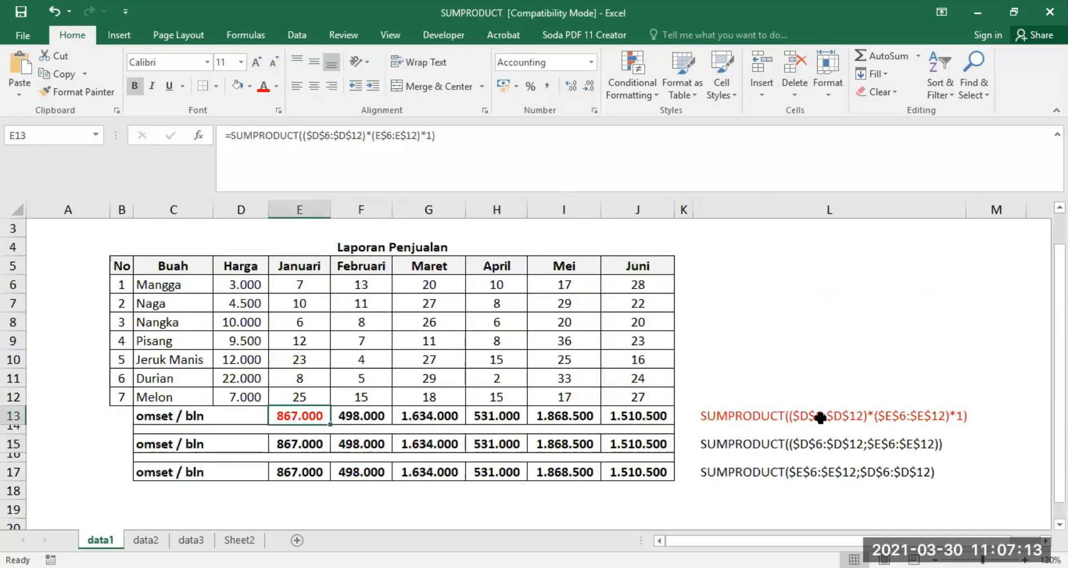
click(245, 284)
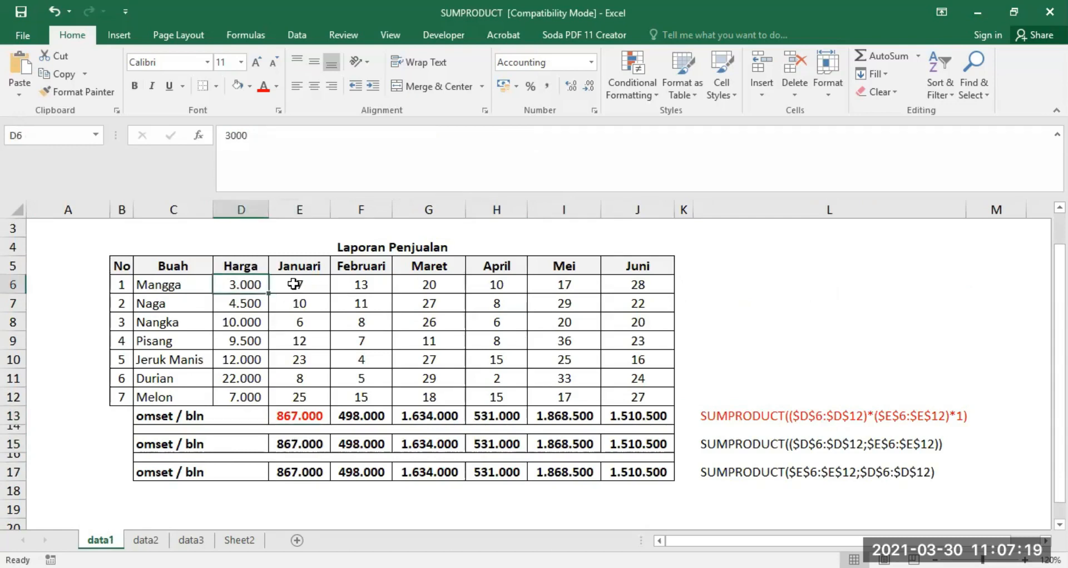
click(294, 284)
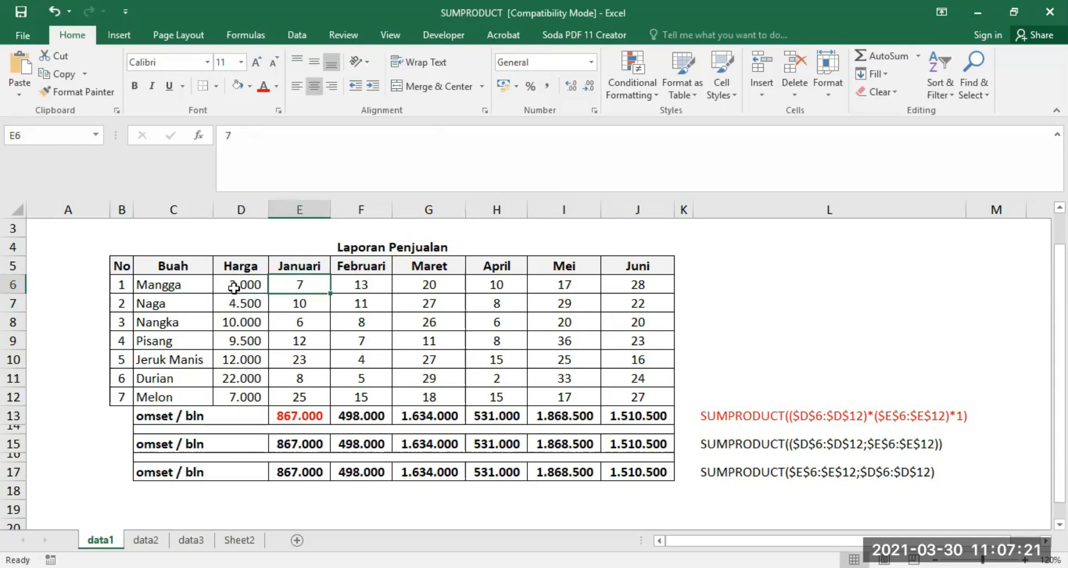
drag(232, 283, 245, 379)
drag(293, 285, 303, 398)
On data2, review the BUAH range D5:D14 and the Kondisi range E5:E14 used as criteria ranges
click(145, 540)
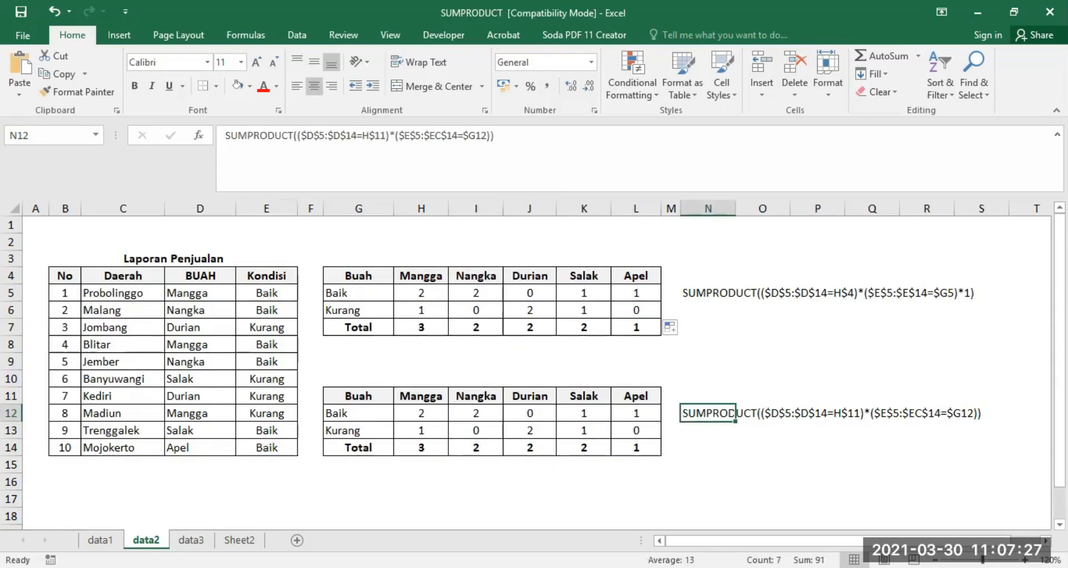
drag(203, 295, 200, 448)
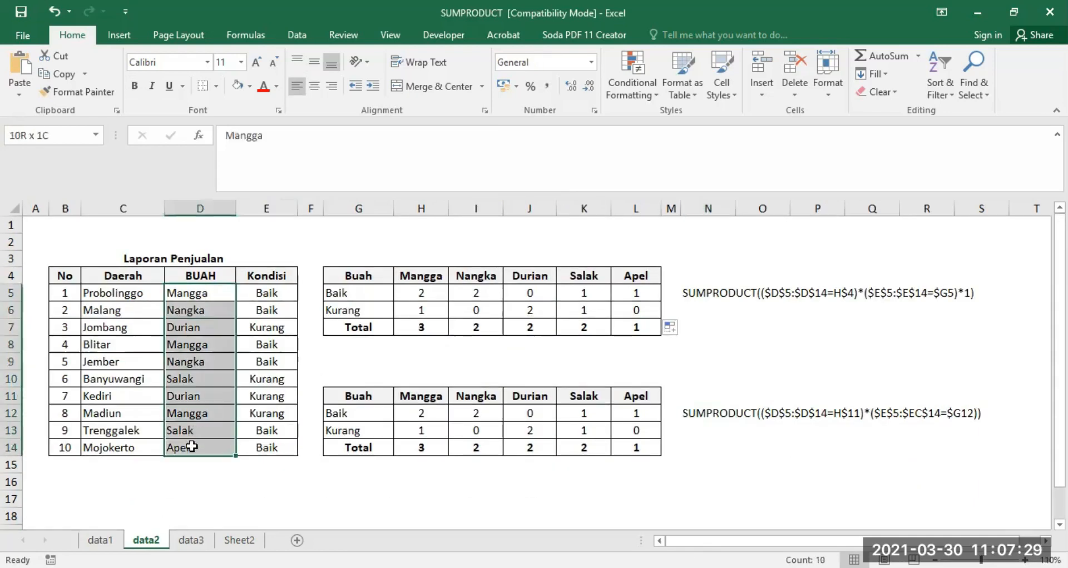
drag(268, 293, 267, 448)
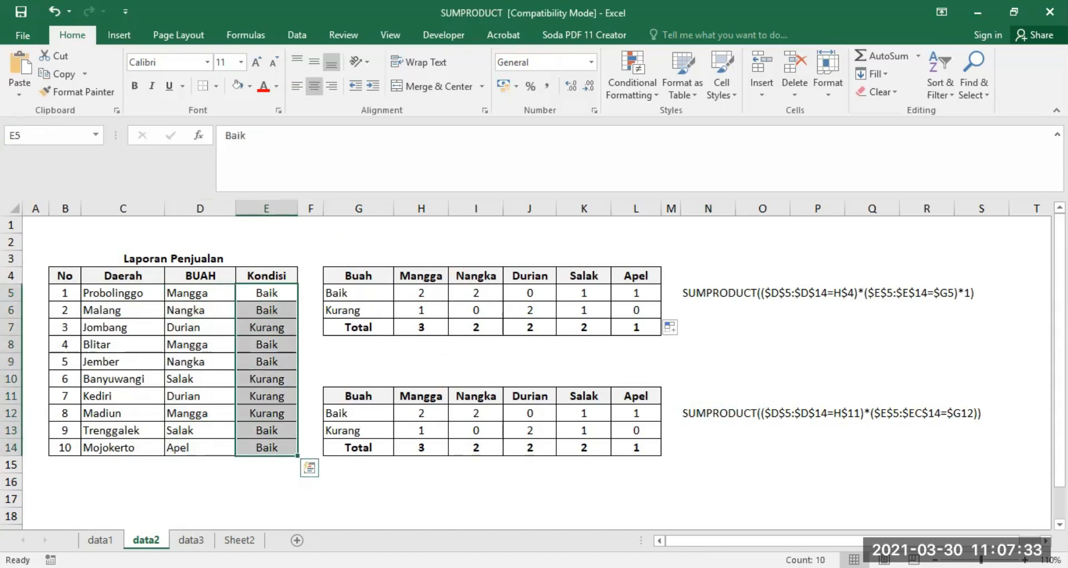
On data3, compare the Masak row's fruit entries in D4:F4 with the SUMPRODUCT in I4 and its text in N4
click(191, 540)
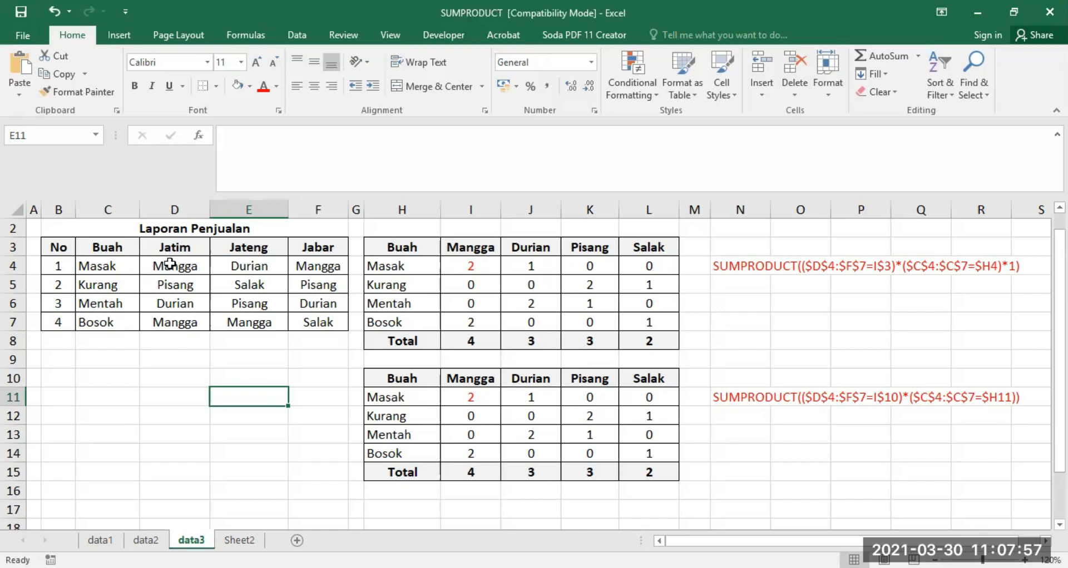
drag(170, 266, 300, 267)
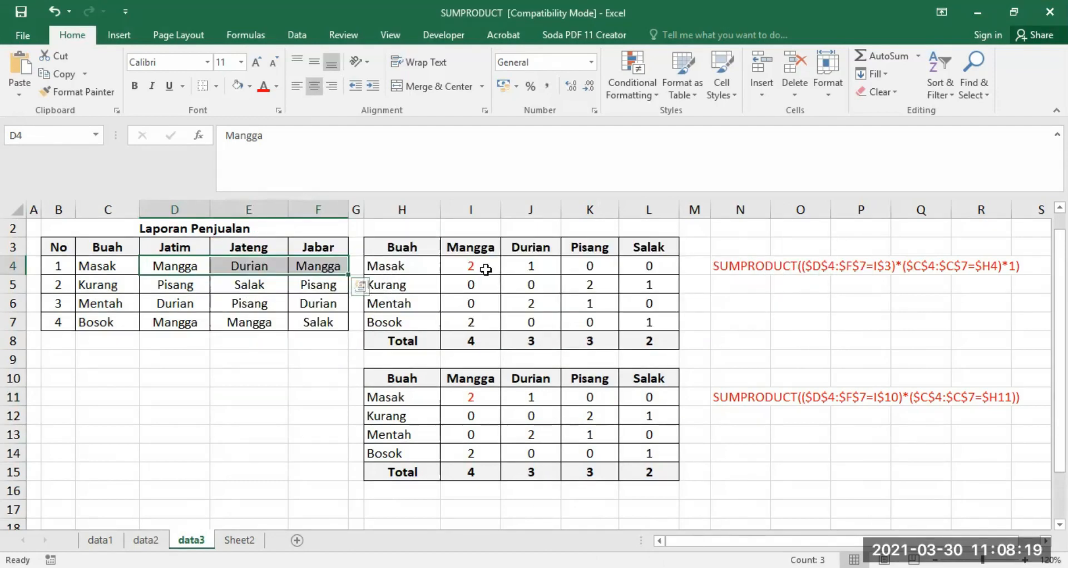
click(467, 268)
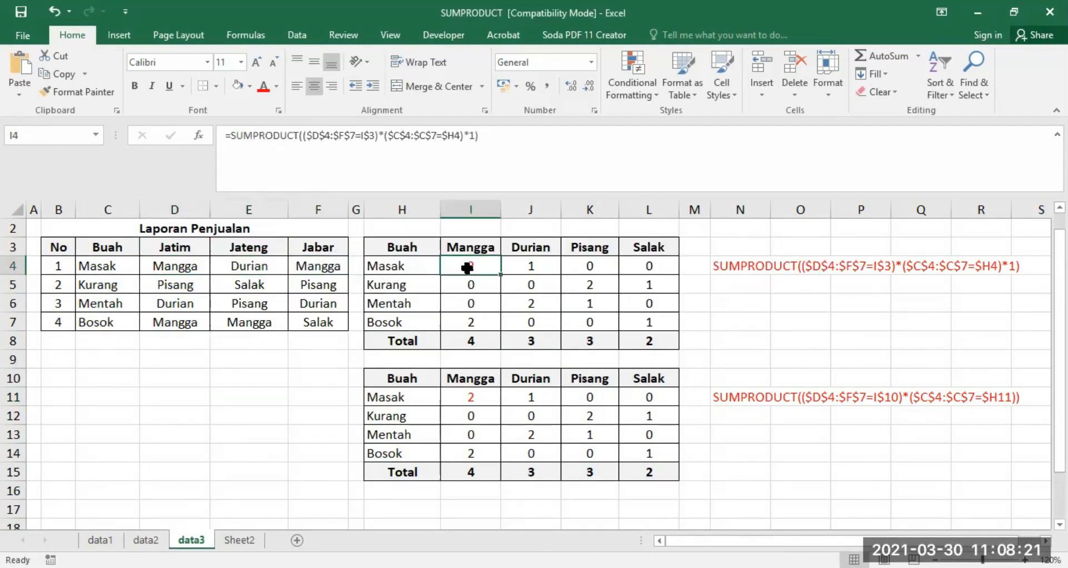
click(726, 267)
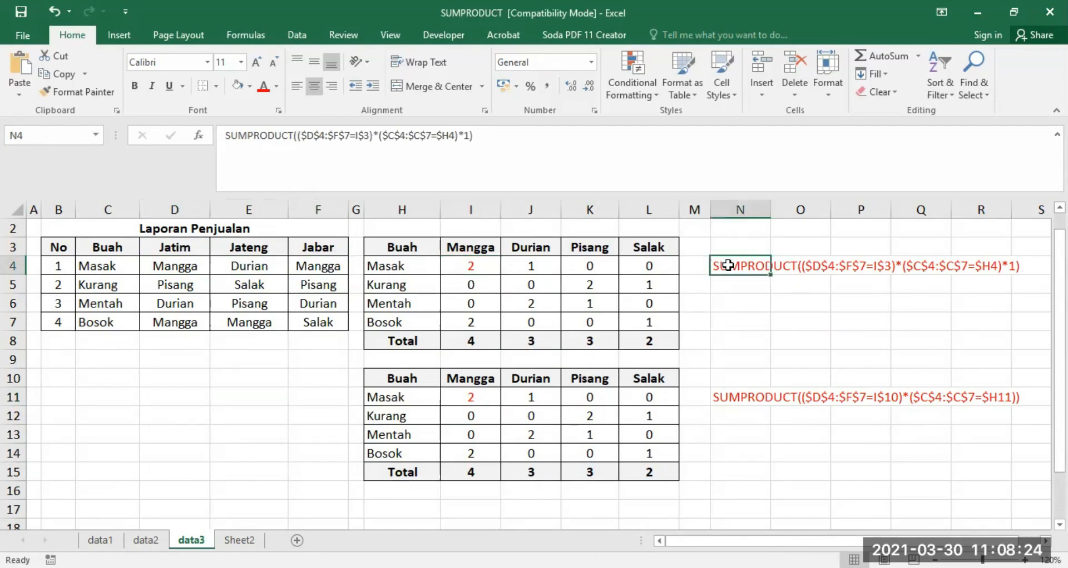
click(470, 265)
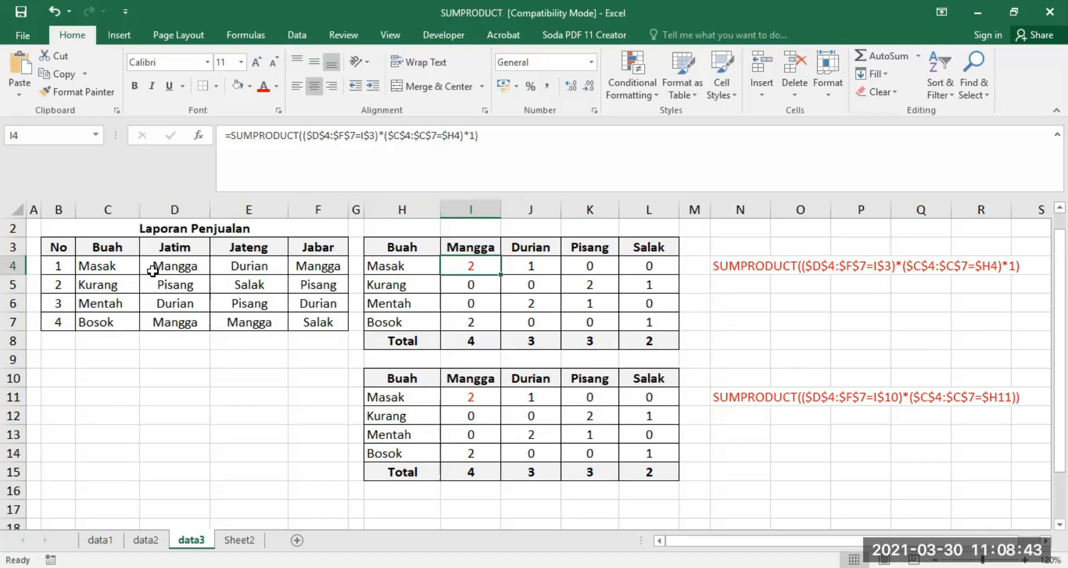
Examine the fruit range D4:F7 and its $D$4:$F$7=I$3 criterion in the I4 formula, leaving the formula unedited
drag(152, 264, 328, 331)
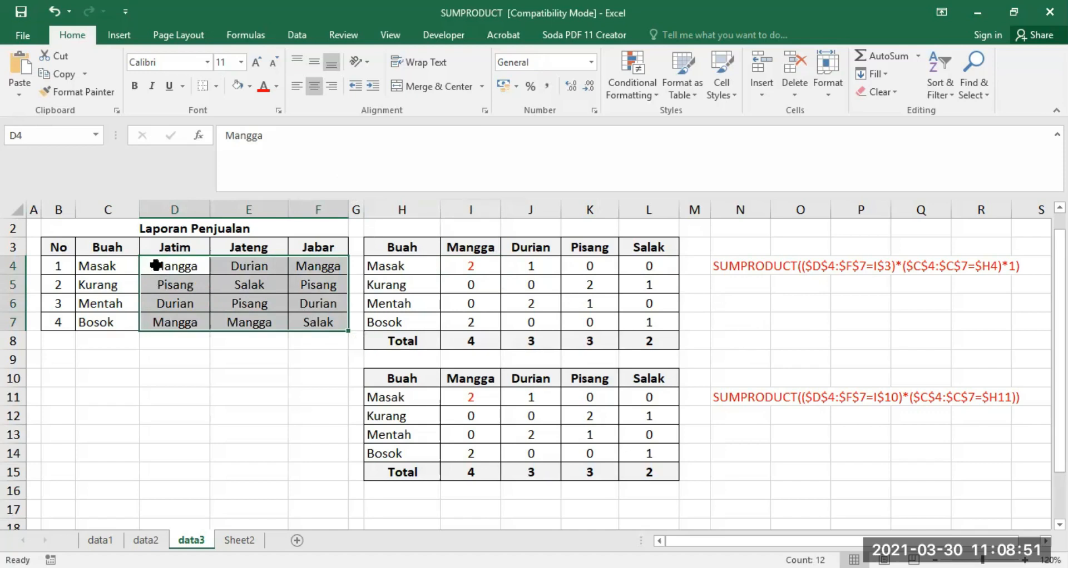
drag(155, 266, 318, 323)
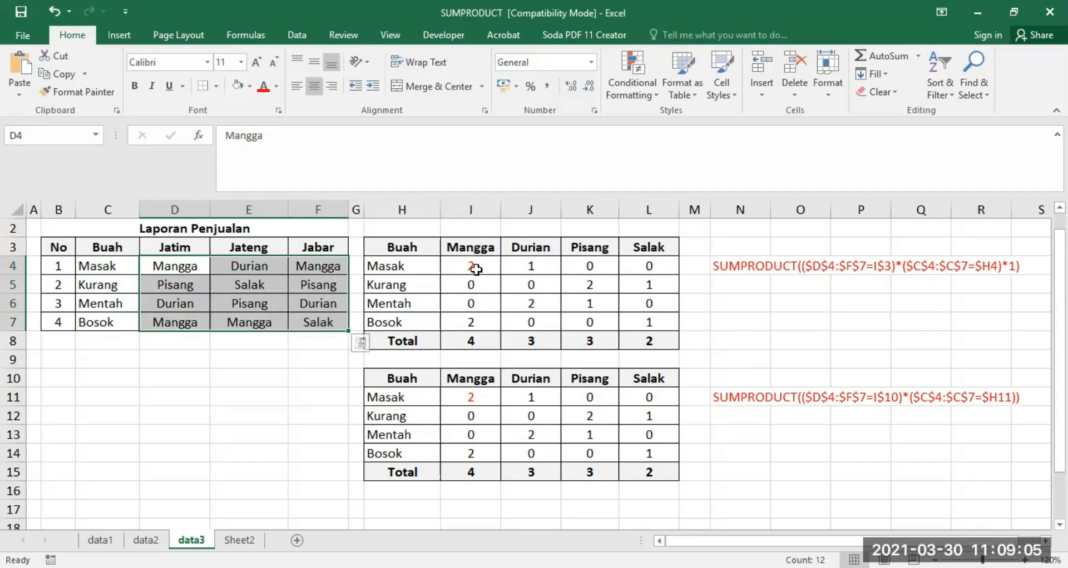
click(457, 260)
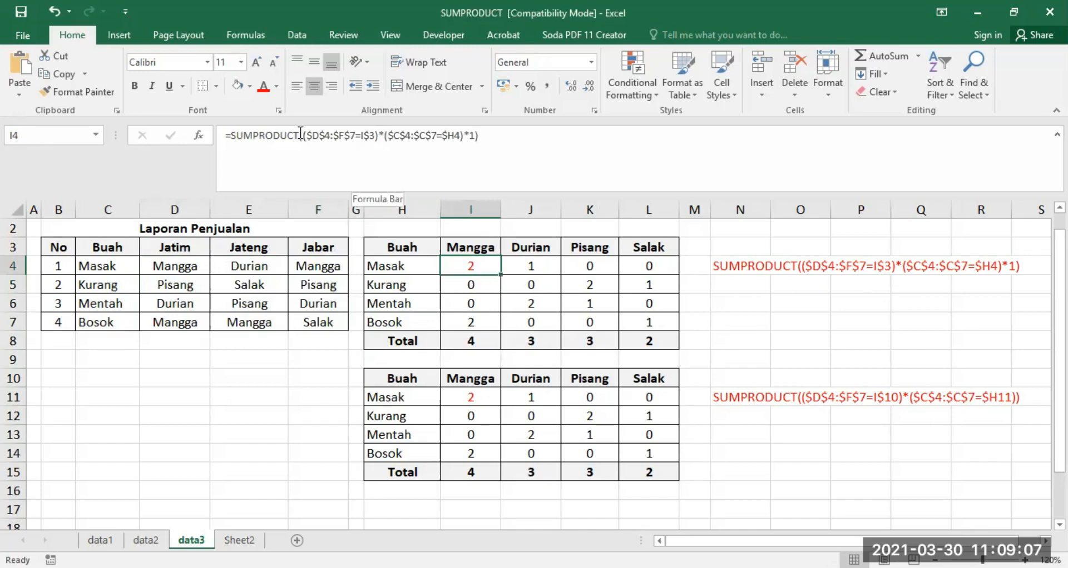
drag(305, 135, 376, 134)
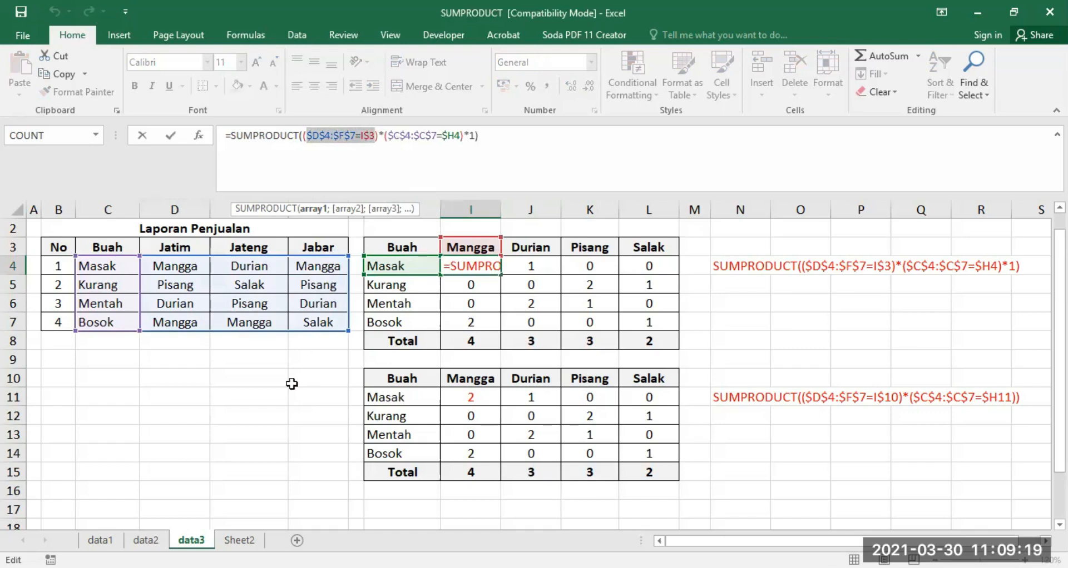
click(278, 395)
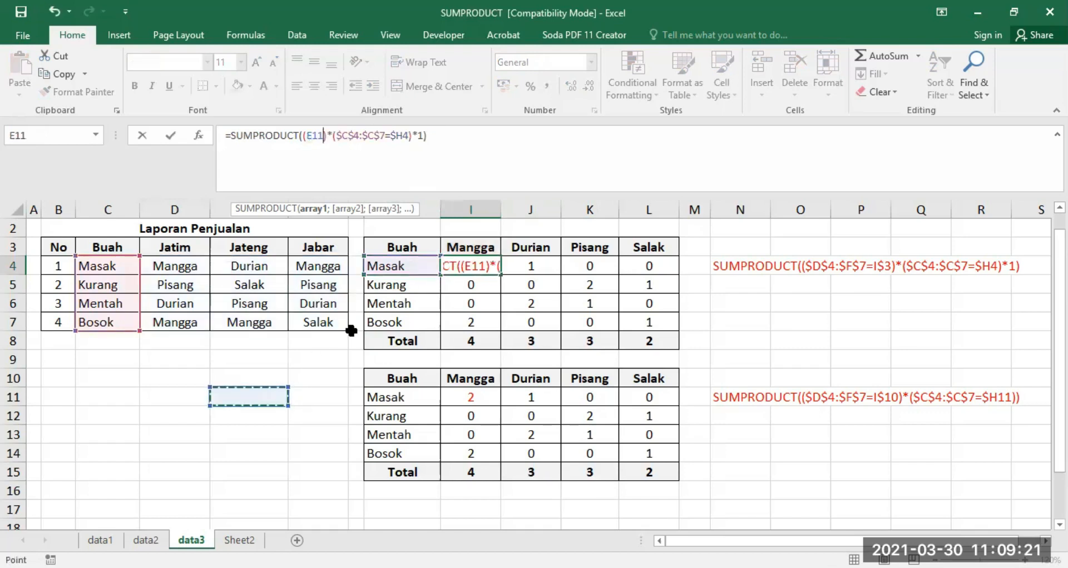
key(Escape)
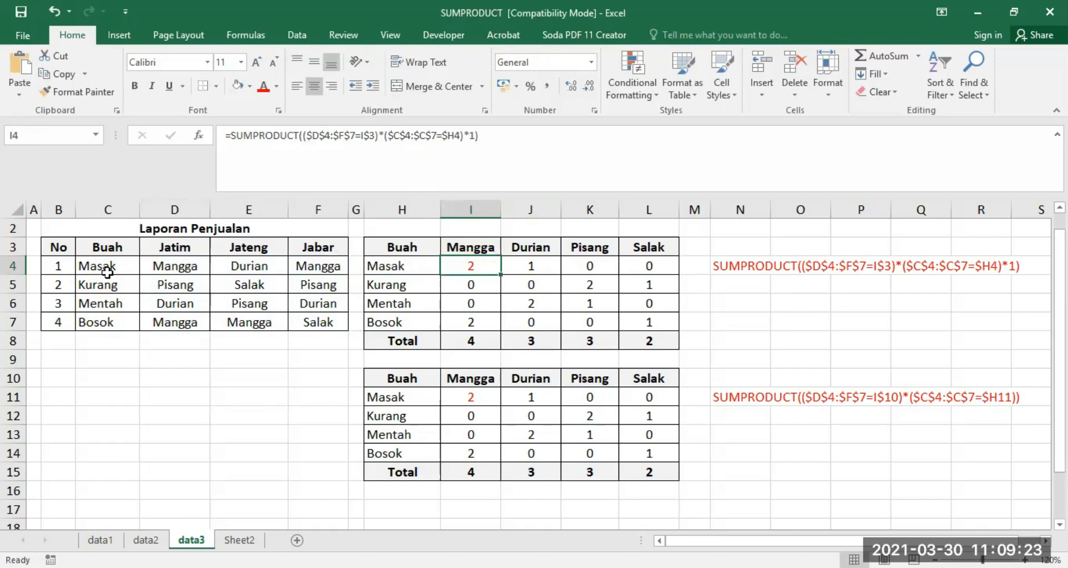
Match the condition labels in C4:C7 with the second criterion of the I4 formula
drag(99, 267, 98, 322)
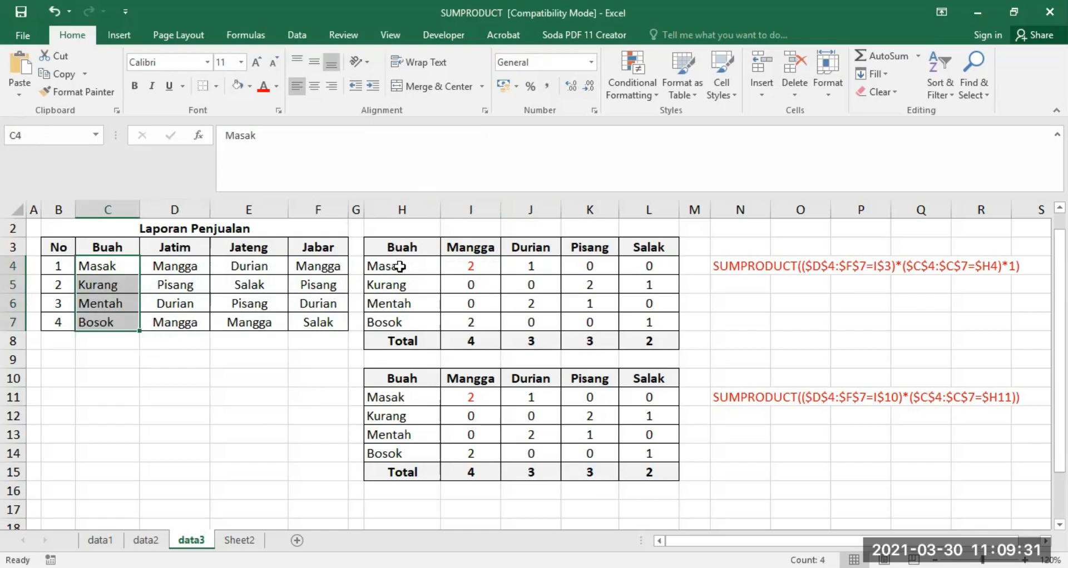
click(461, 265)
drag(119, 266, 123, 320)
Fill the I4 formula across to L4 and set the font colour of J4:L4 to black
click(472, 261)
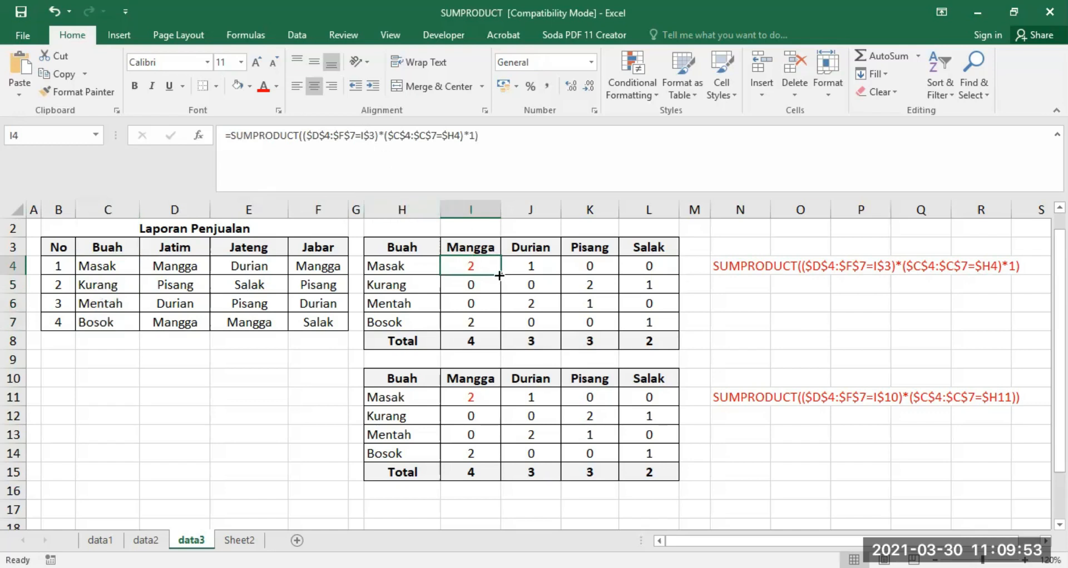
drag(498, 277, 655, 286)
drag(536, 266, 651, 272)
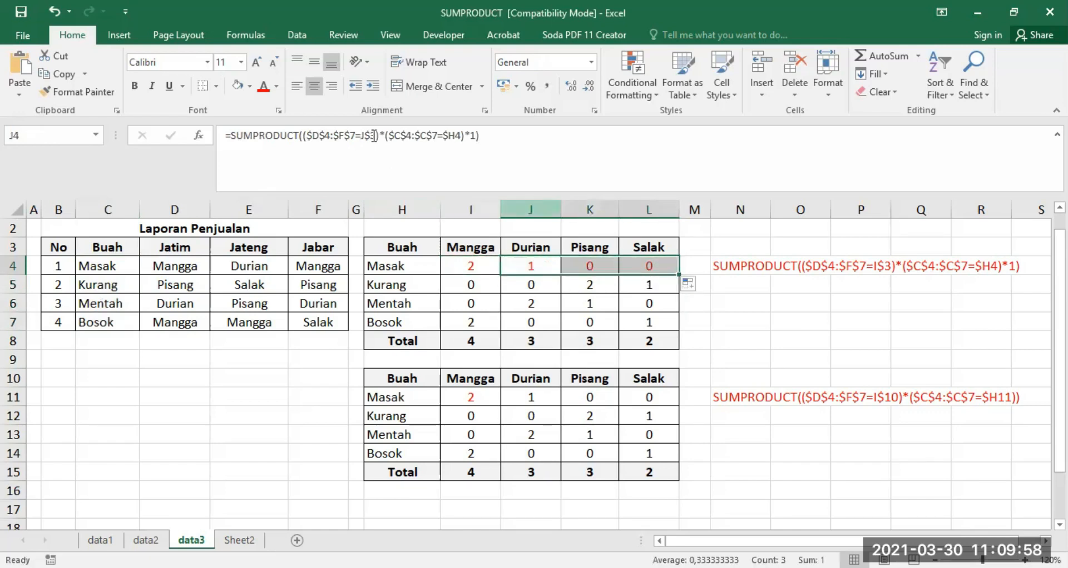
click(277, 85)
click(261, 105)
Check how the fruit header reference shifts in the Durian, Pisang and Salak formulas of the Masak row
click(526, 264)
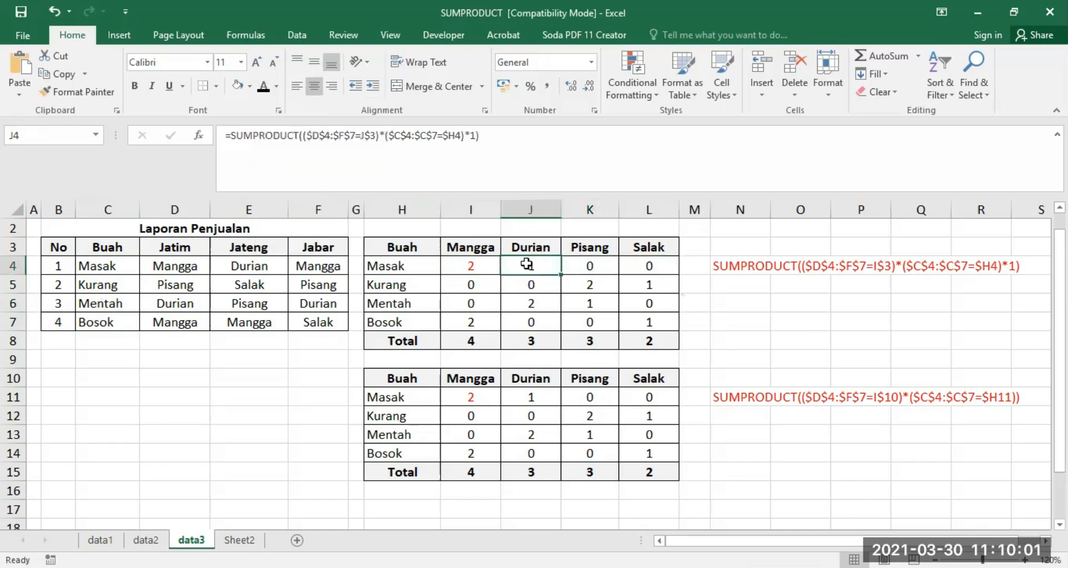
click(590, 266)
click(660, 267)
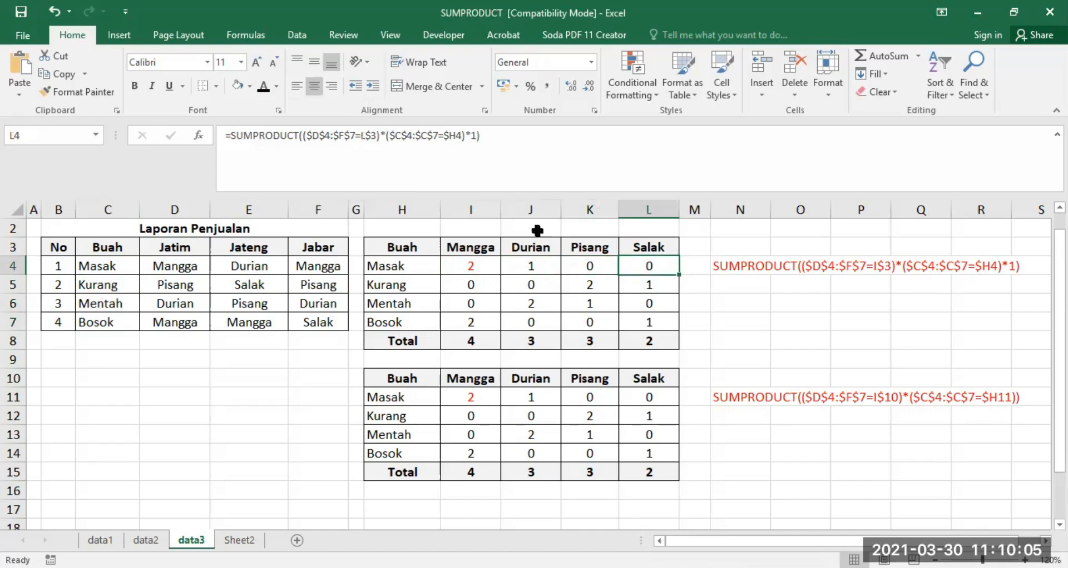
Fill the Masak formulas in I4:L4 down to row 7 and set the font colour of I5:I7 to black
click(465, 264)
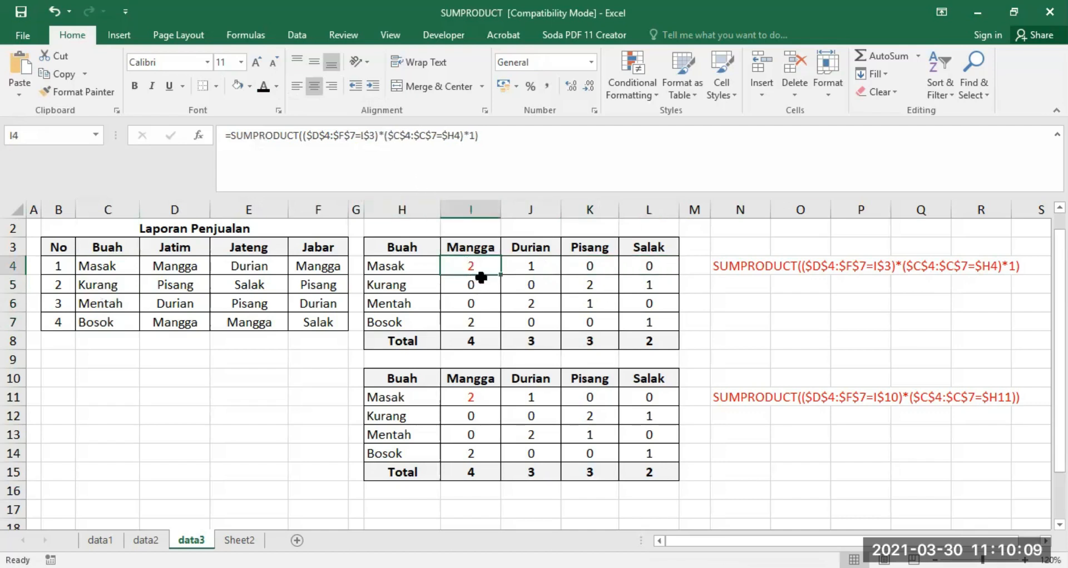
drag(489, 264, 677, 273)
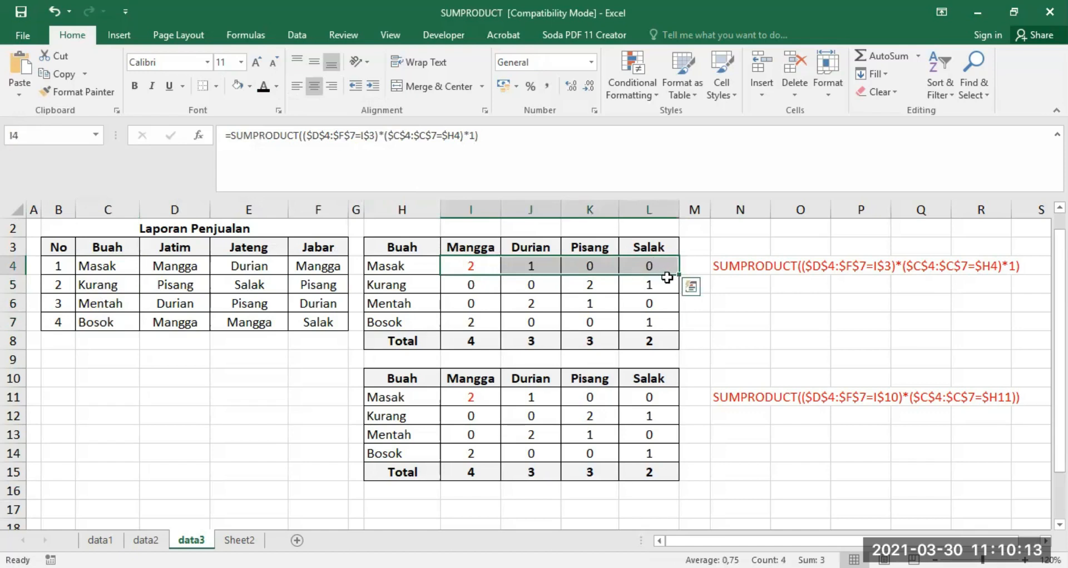
drag(679, 273, 680, 330)
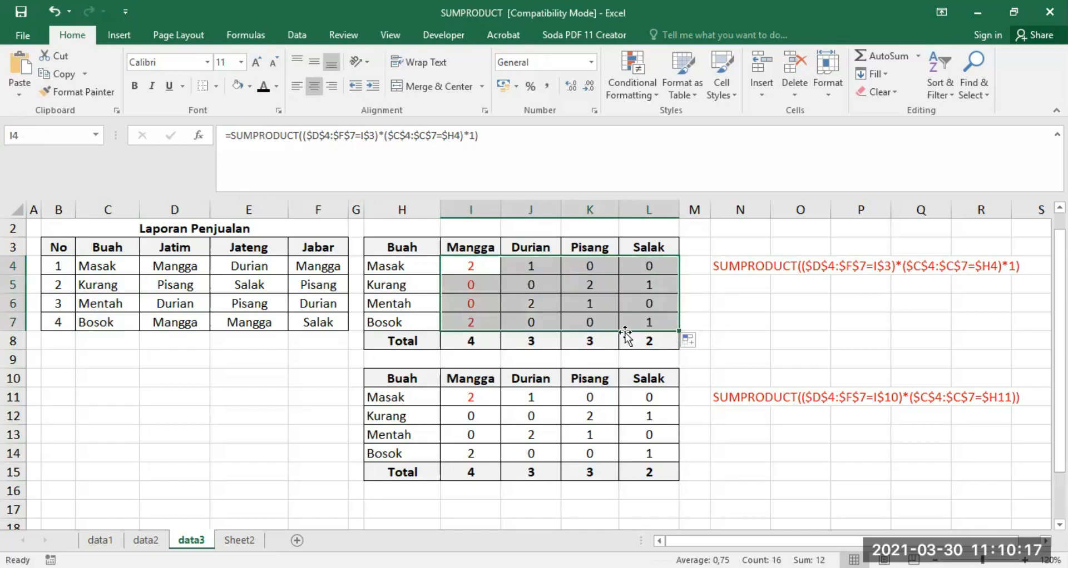
drag(462, 286, 465, 322)
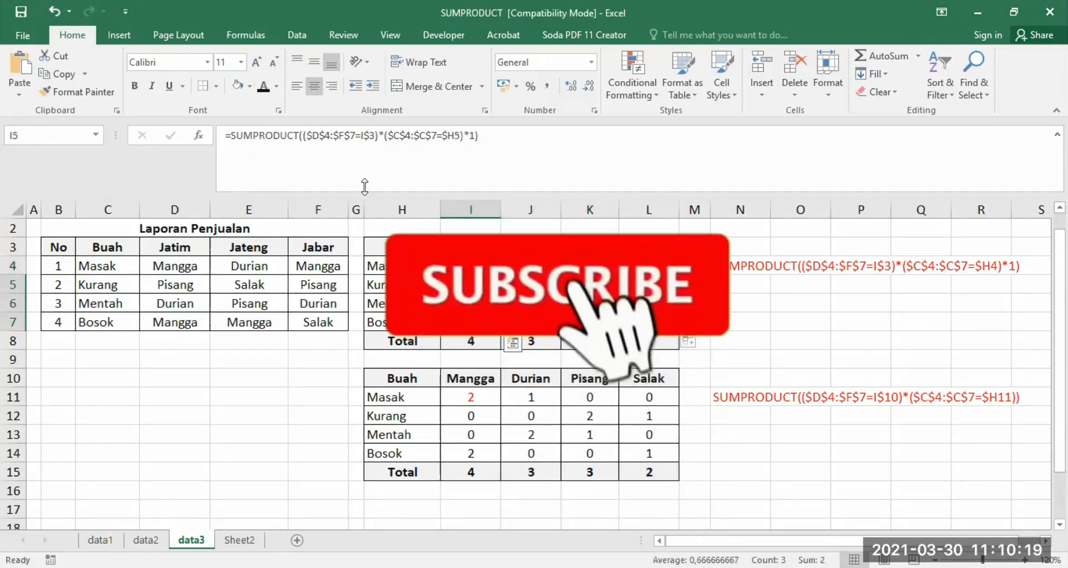
click(267, 89)
click(728, 322)
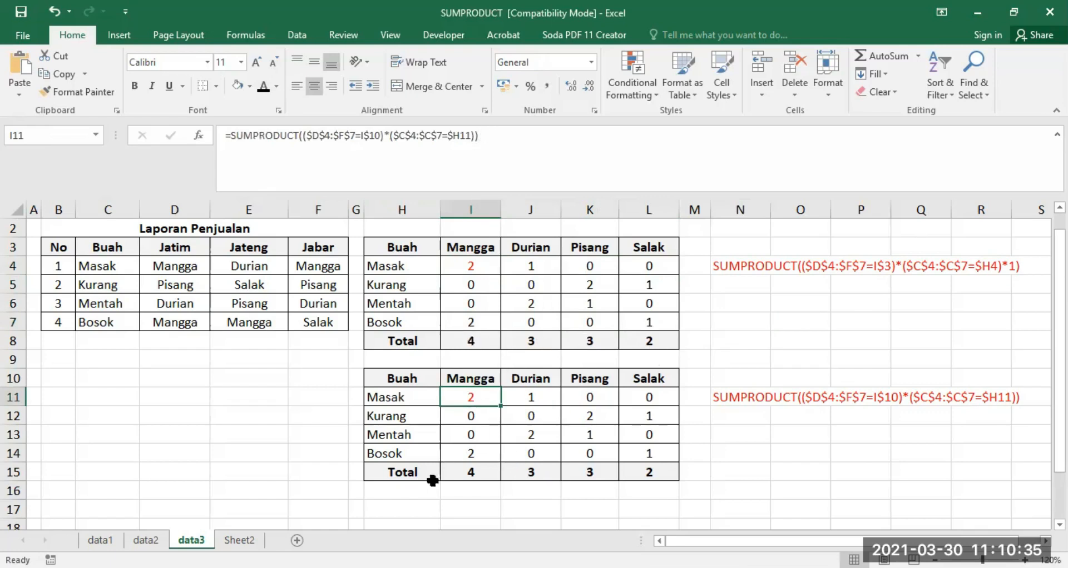
Inspect the SUM formulas in the second table's Total row from I15 to L15
click(497, 474)
key(Right)
key(Right)
key(Right)
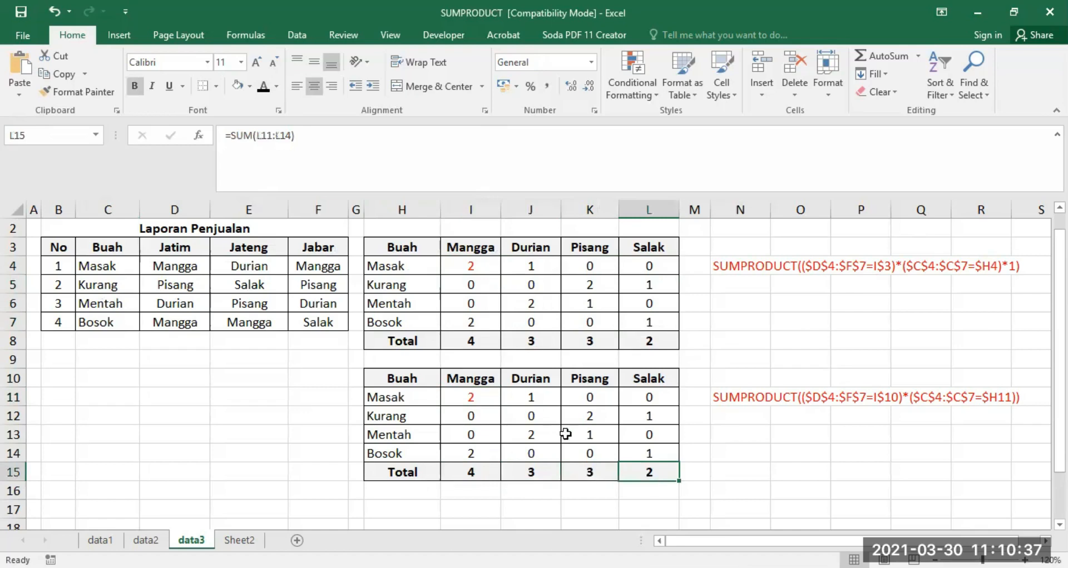
Compare the Masak formulas with *1 in row 4 against the versions without *1 in row 11
click(476, 263)
click(557, 269)
click(588, 267)
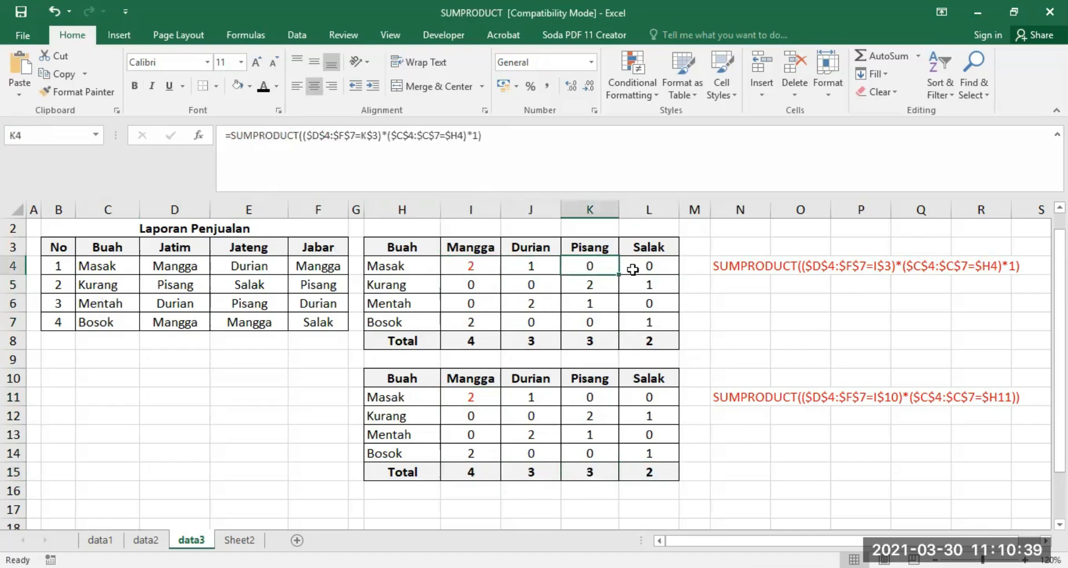
click(478, 393)
click(534, 405)
click(586, 396)
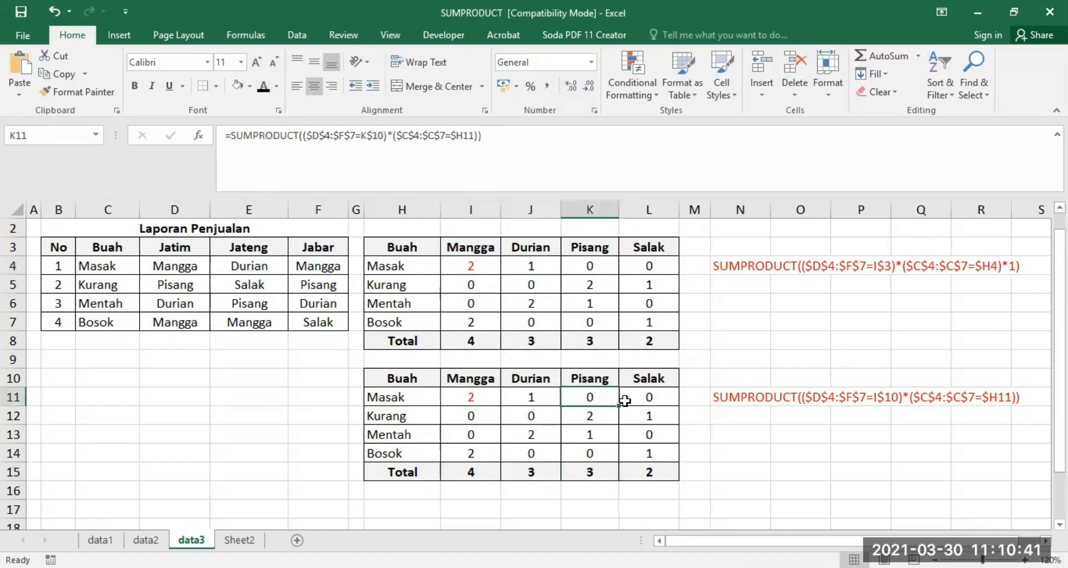
click(646, 395)
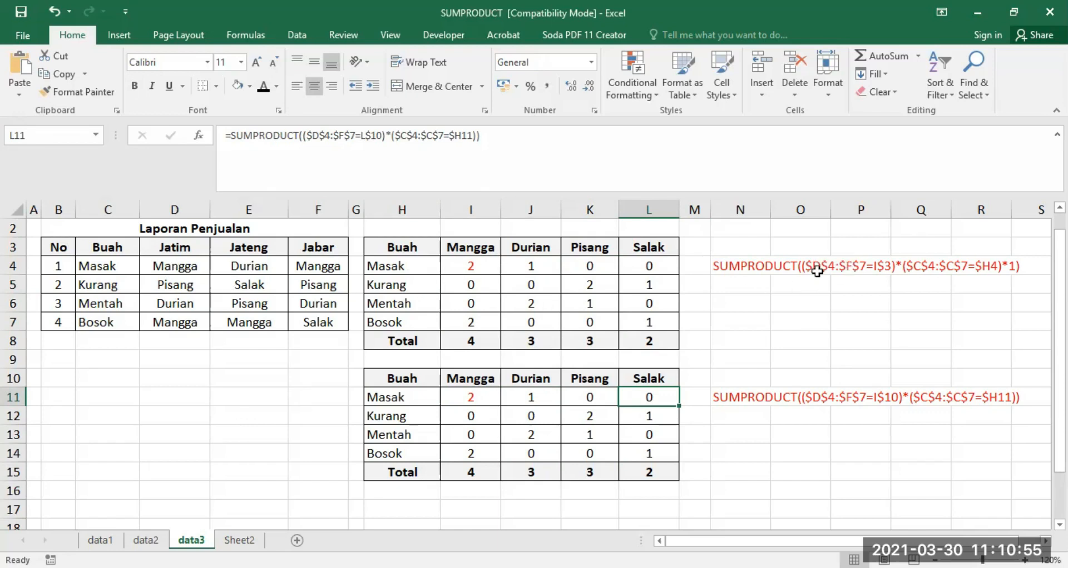
Revisit the data block starting at D4 and the Masak–Mangga SUMPRODUCT formula in I4
drag(152, 264, 734, 444)
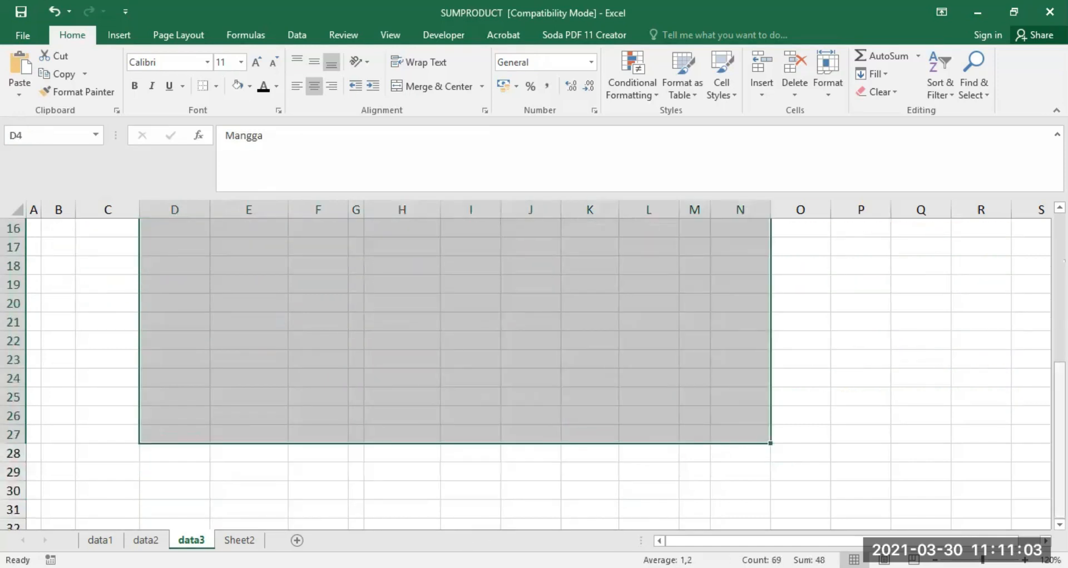
scroll(368, 265, up, 5)
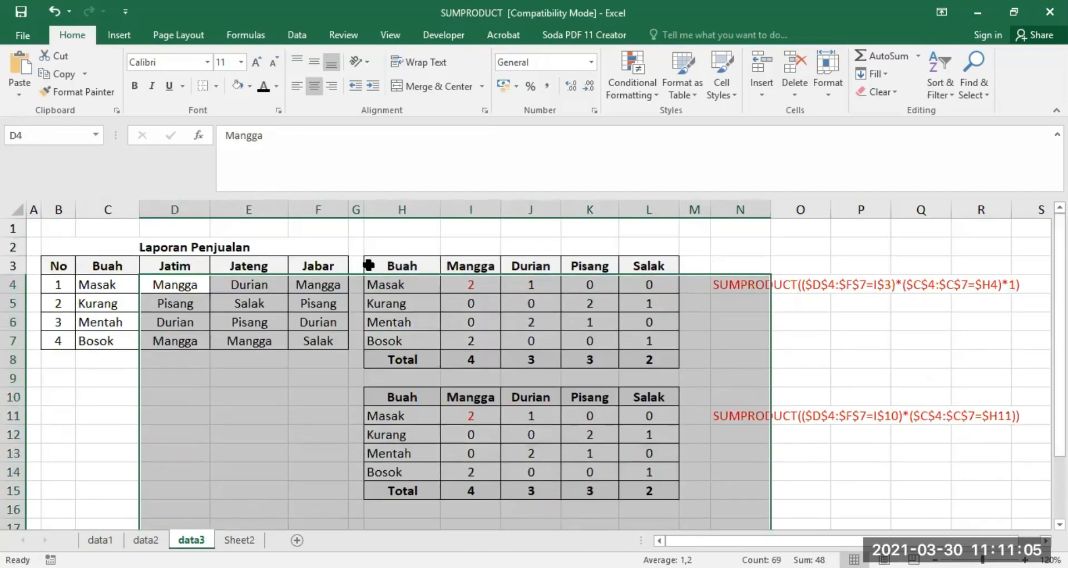
click(457, 288)
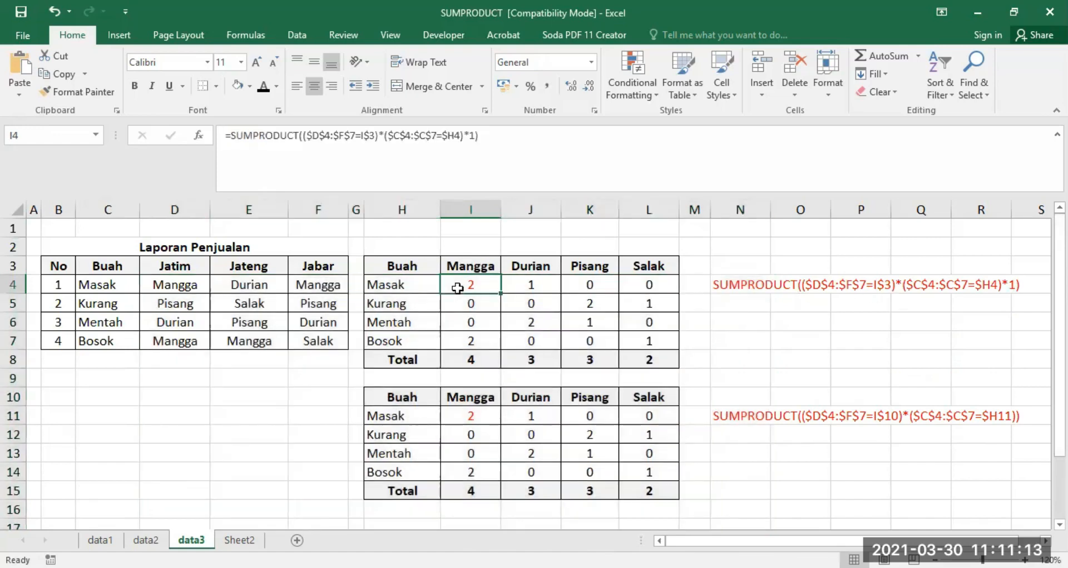